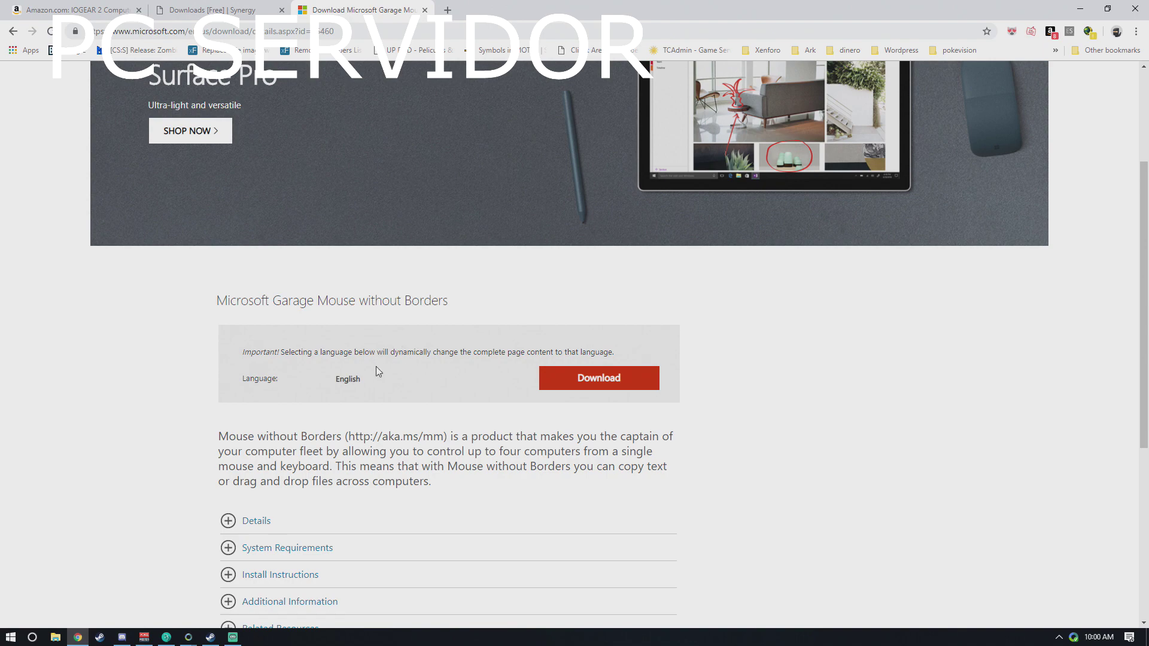
- Switch from the Mouse without Borders page to the Synergy free downloads page and highlight the v1.8.8-stable entry
scroll(405, 372, "up", 2)
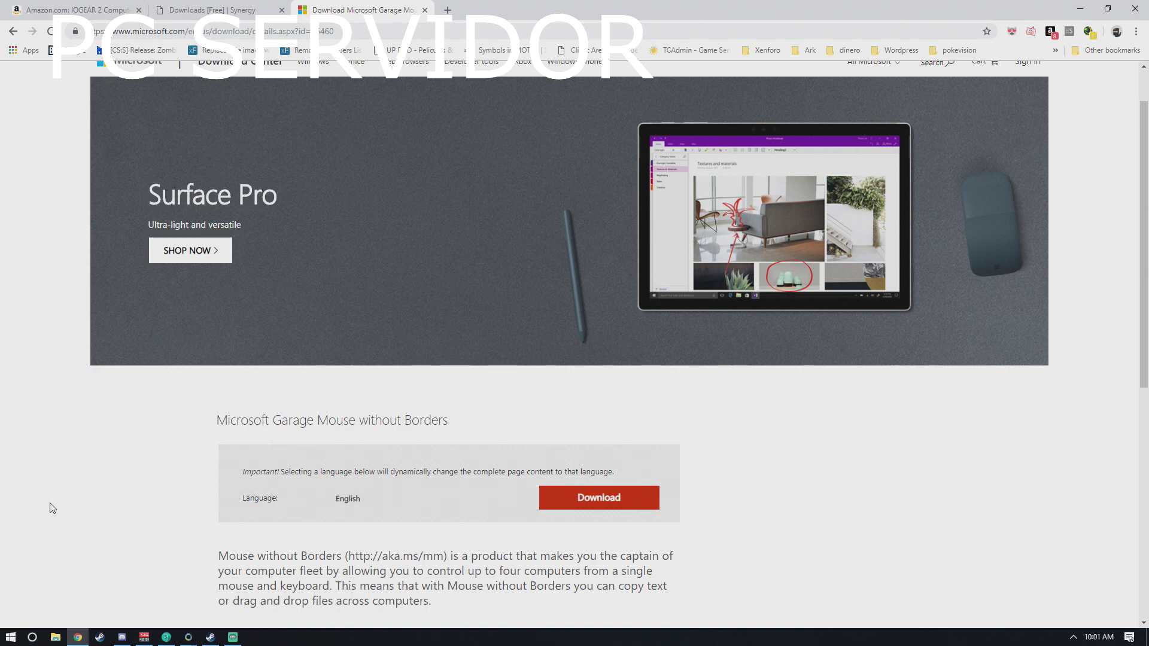
key("ctrl+shift+Tab")
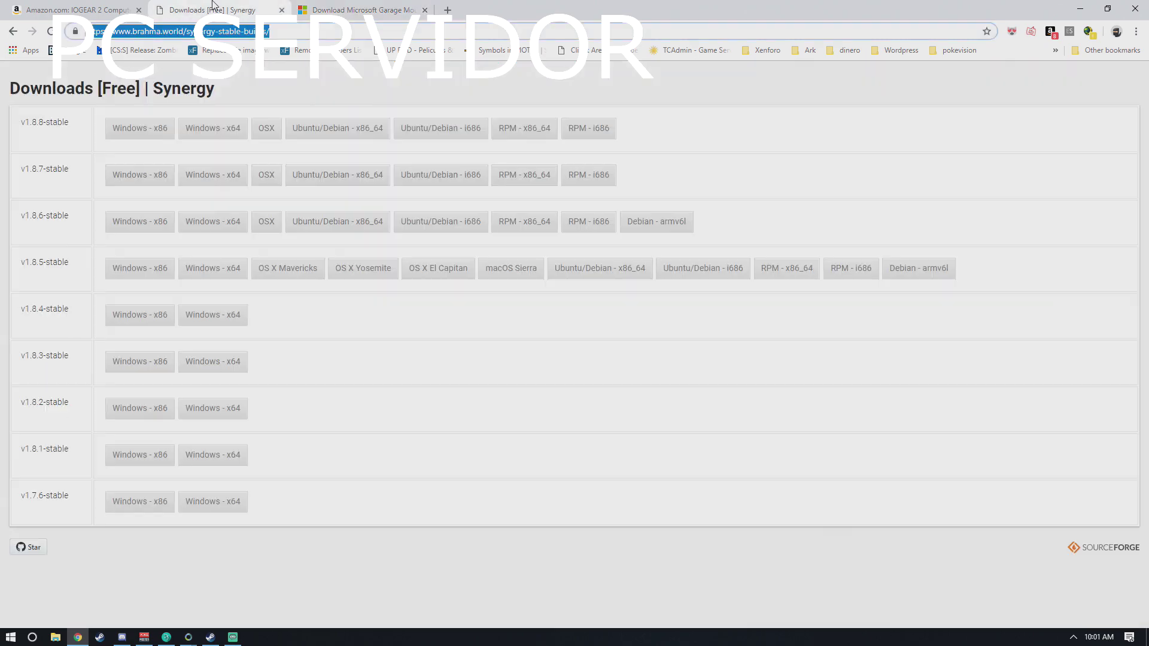
left_click_drag(68, 137, 22, 124)
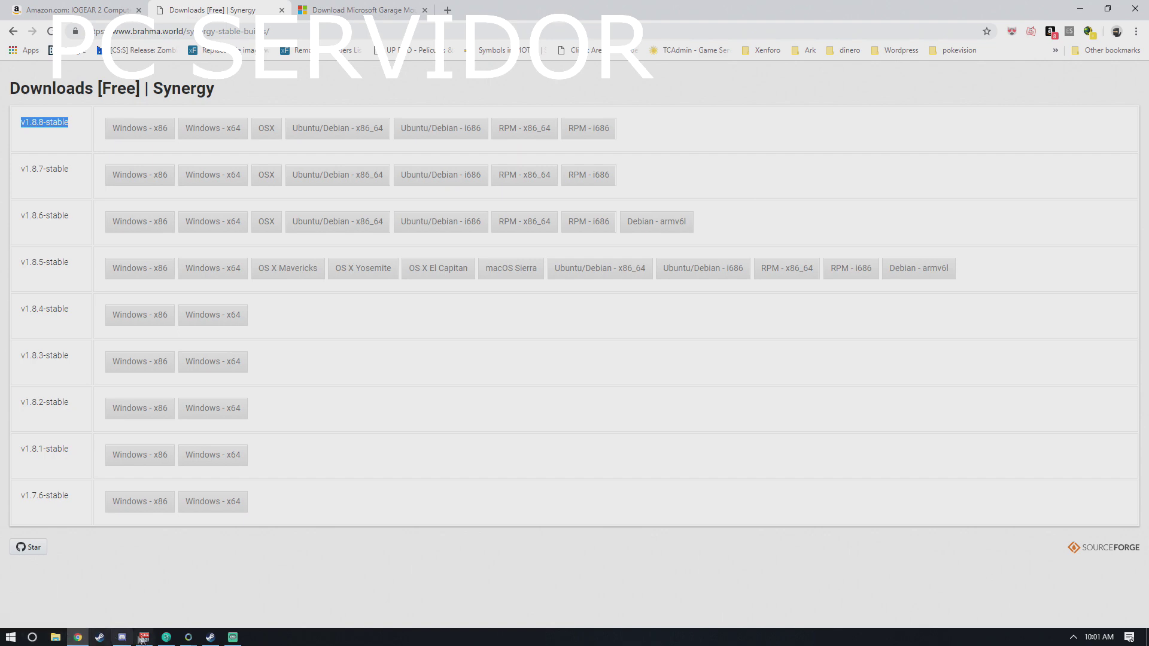
- Close two of the three open Synergy windows and place the remaining one over the middle of the downloads page
left_click(188, 637)
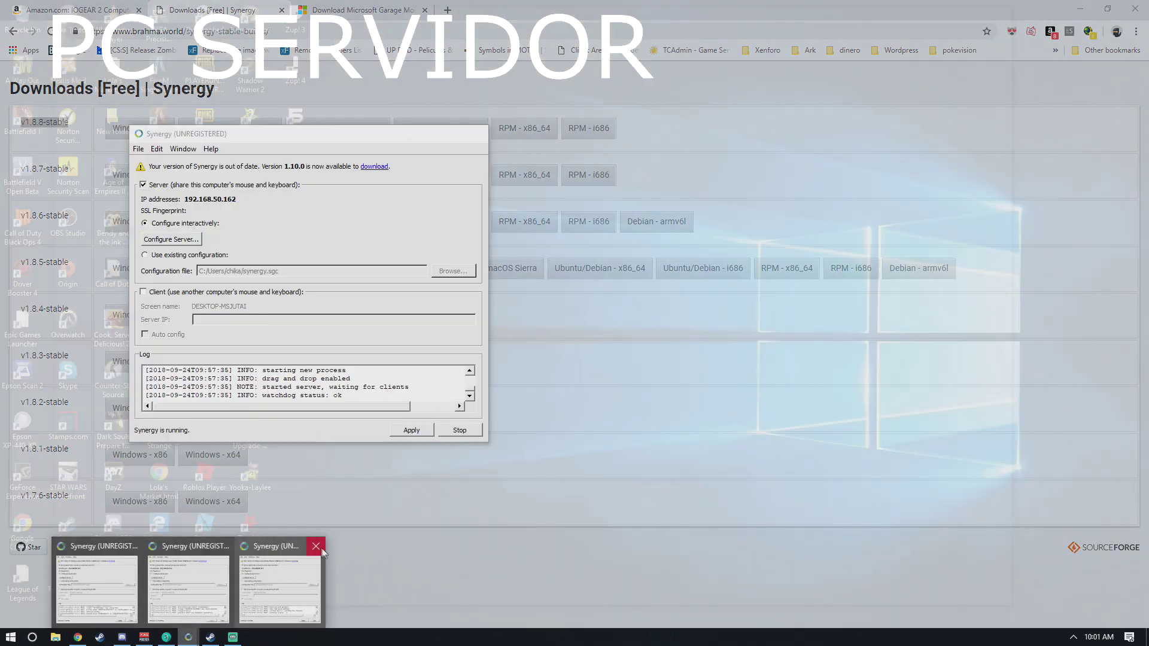
left_click(313, 546)
left_click(277, 546)
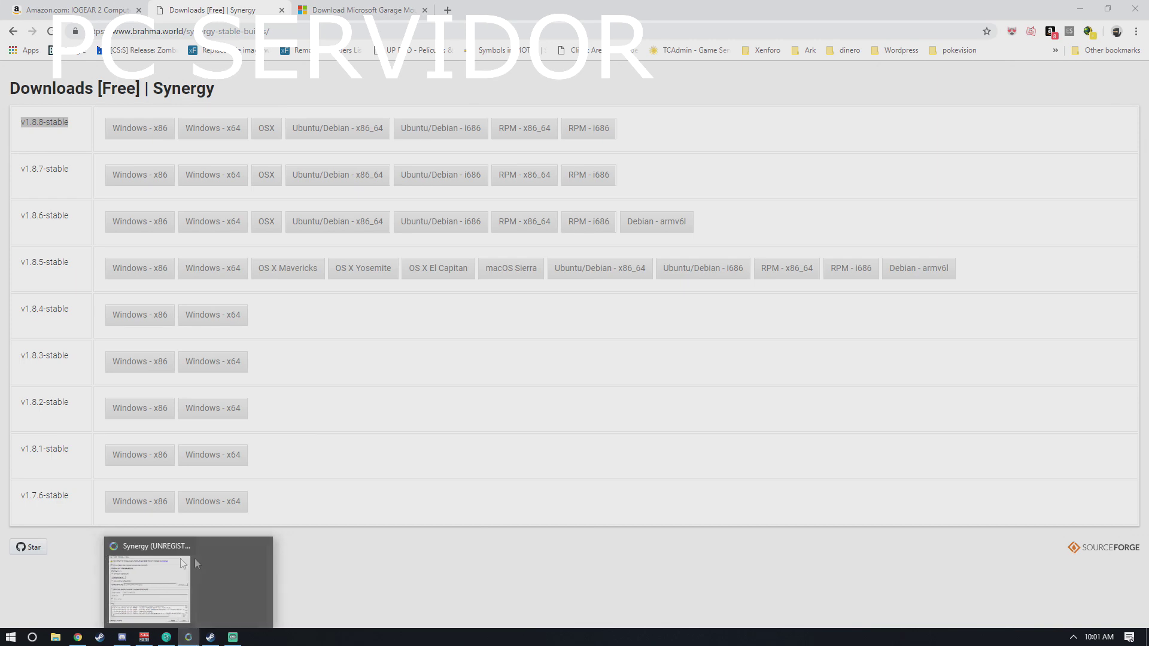
left_click(180, 548)
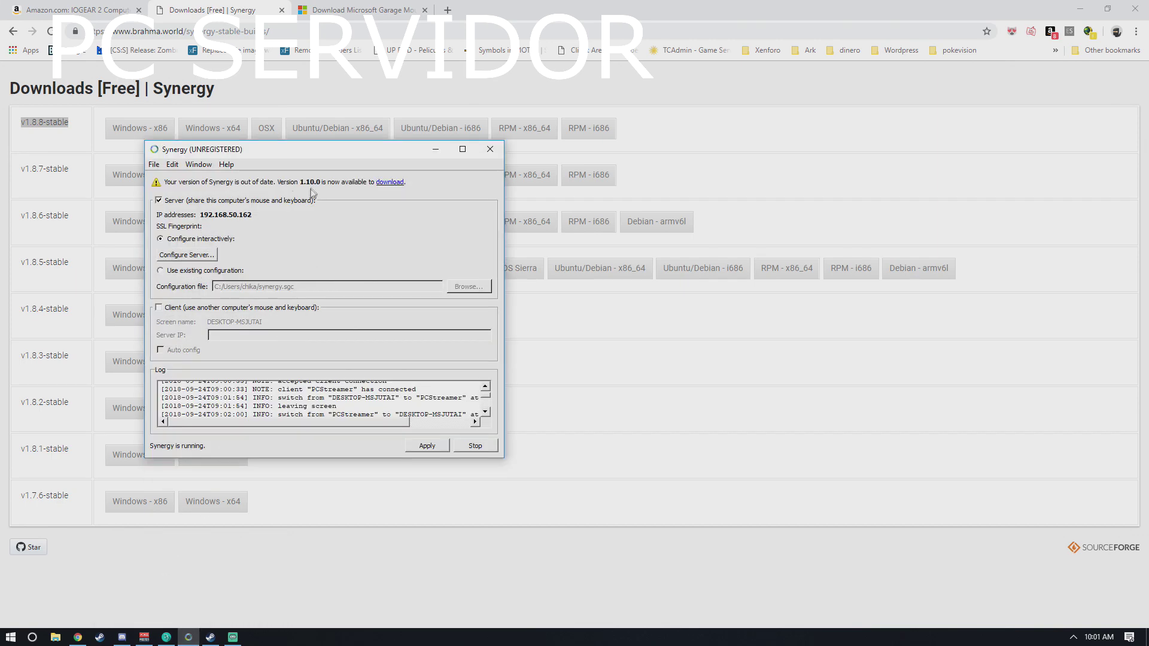
left_click_drag(303, 154, 475, 168)
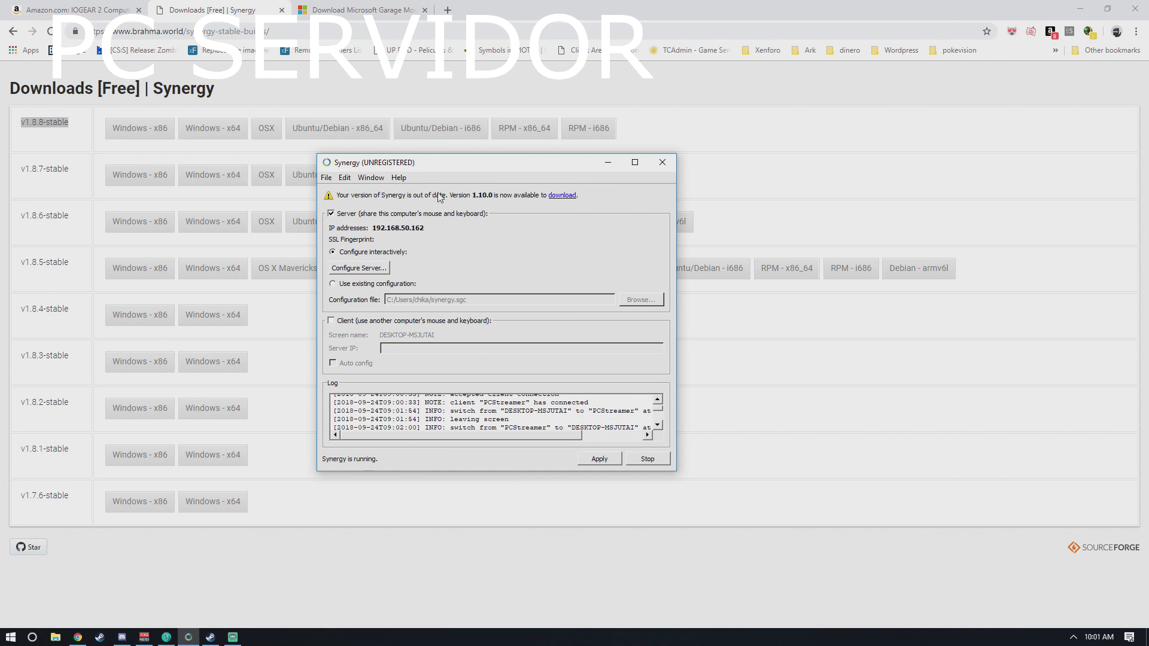
left_click_drag(430, 165, 484, 164)
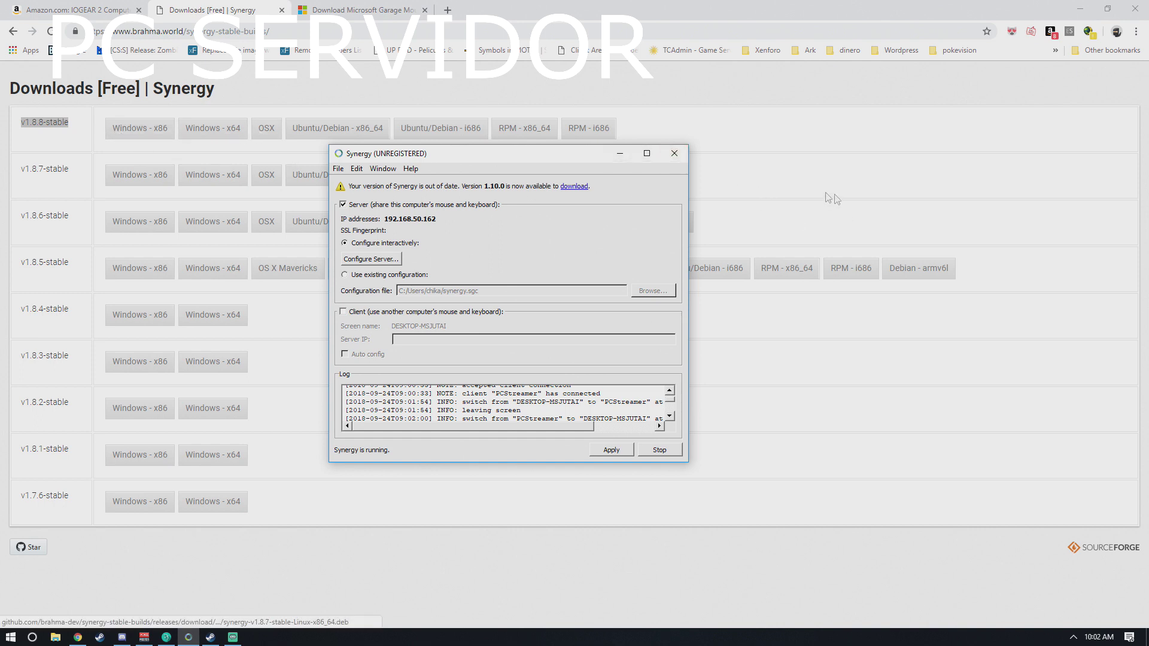
- Close the Synergy window and save the v1.8.8-stable Windows x86 installer in the Downloads folder
left_click(673, 153)
left_click(142, 133)
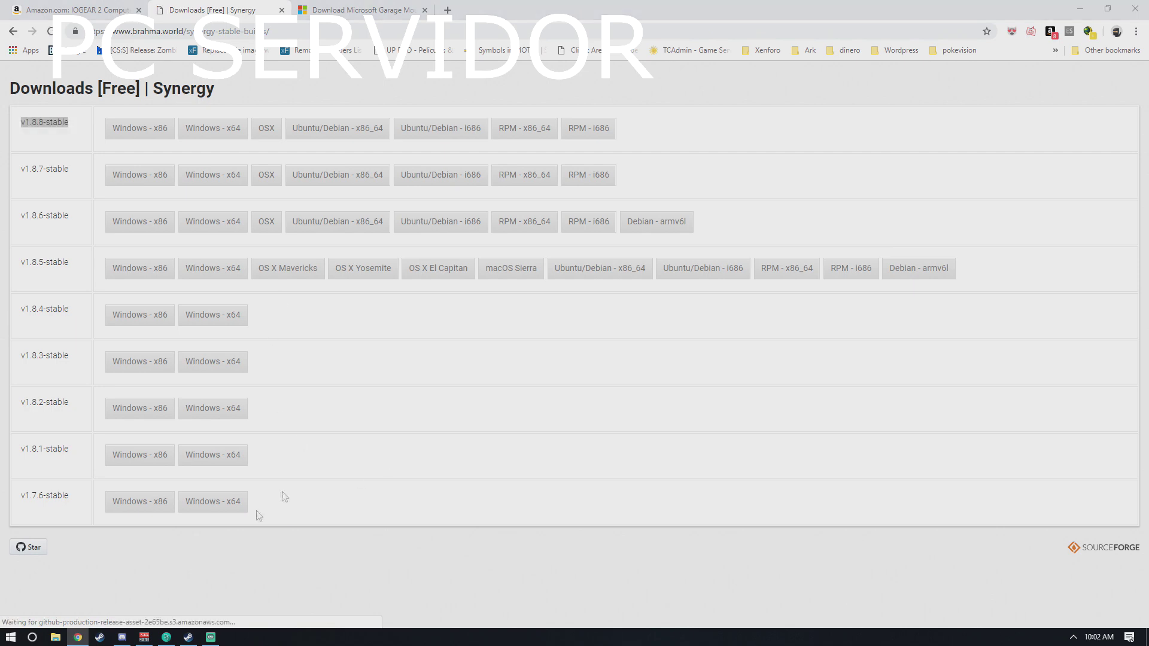
left_click(135, 381)
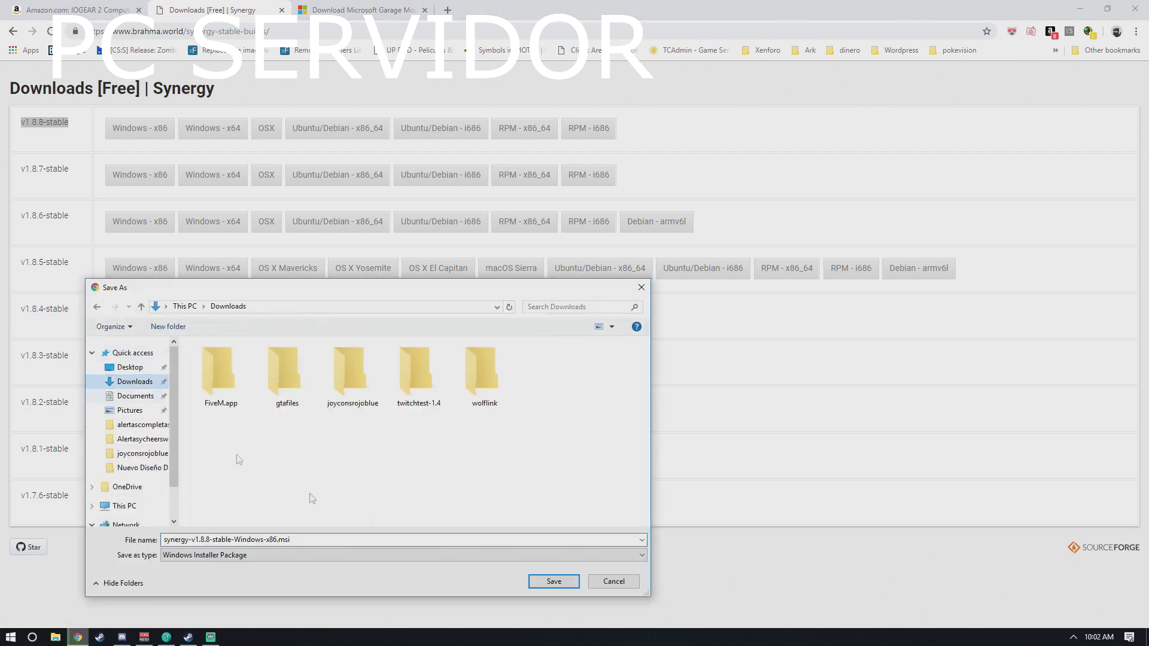
left_click(553, 581)
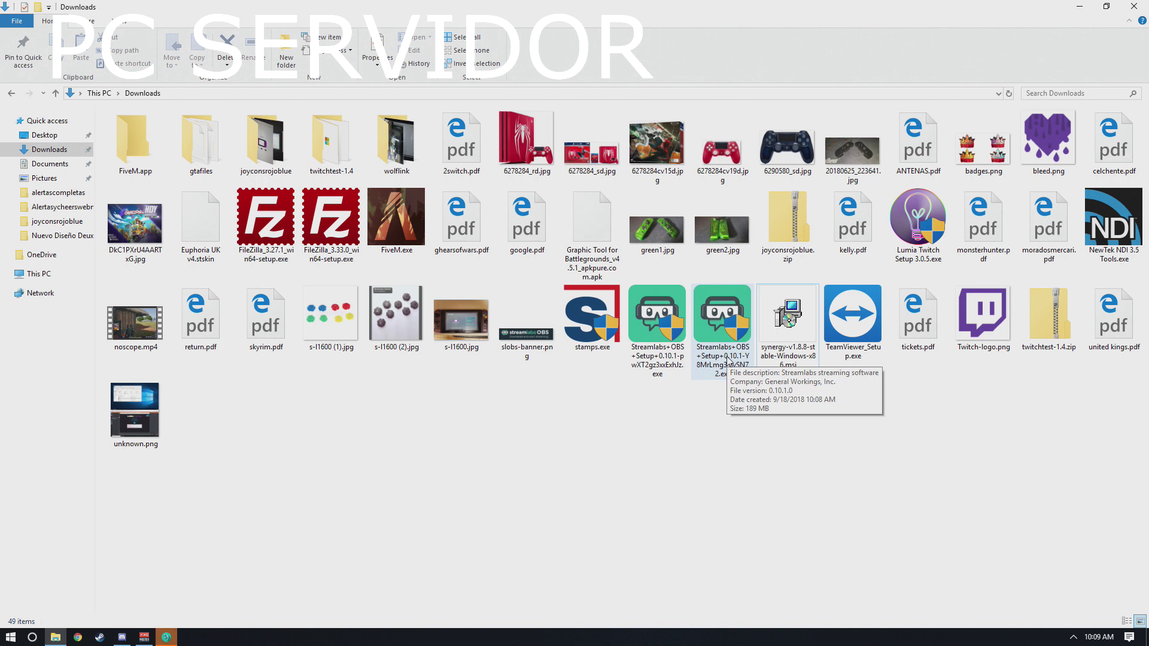
- Install Synergy (32-bit) from synergy-v1.8.8-stable-Windows-x86.msi, accepting the license agreement and the default destination folder
left_click(785, 323)
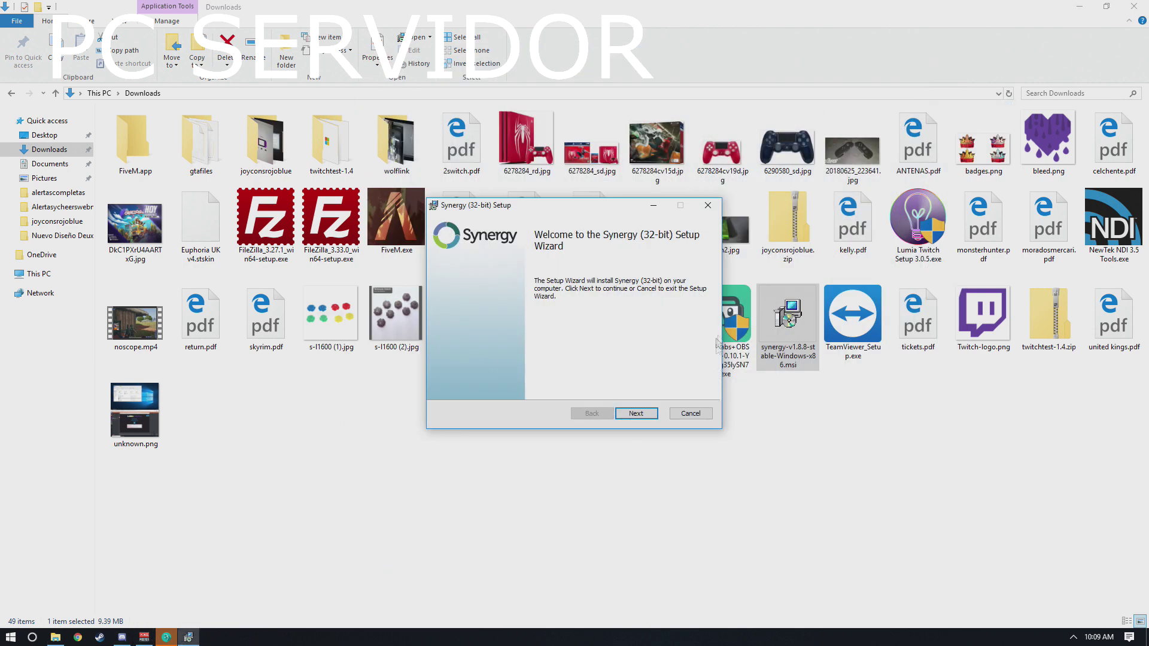
left_click(636, 414)
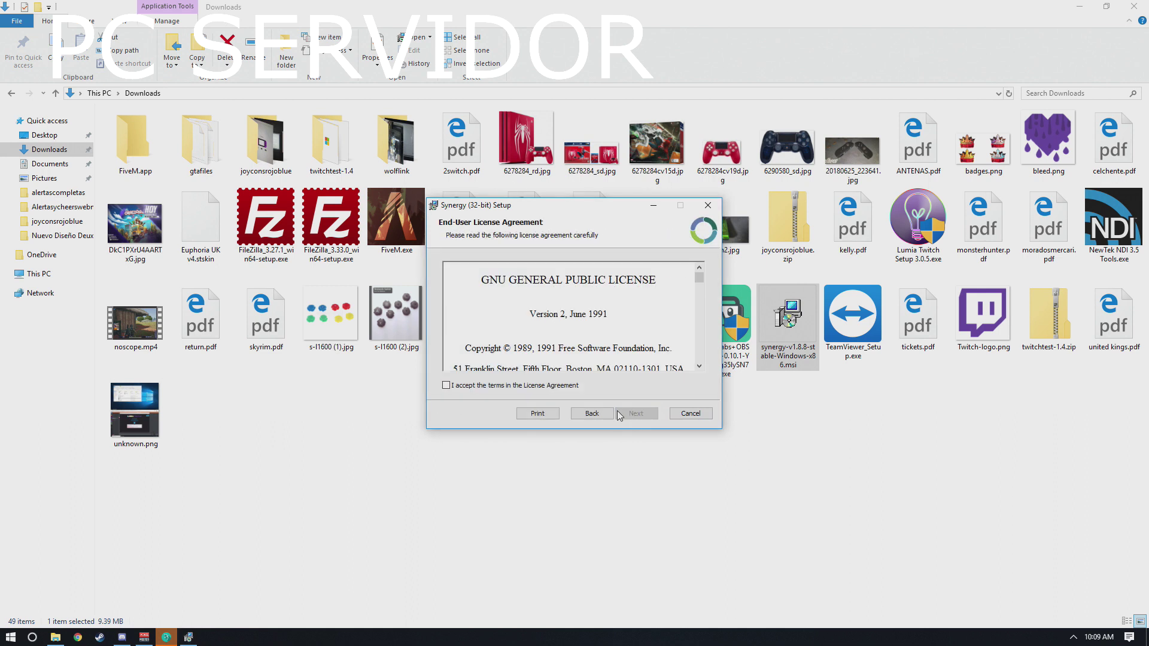
left_click(456, 387)
left_click(634, 414)
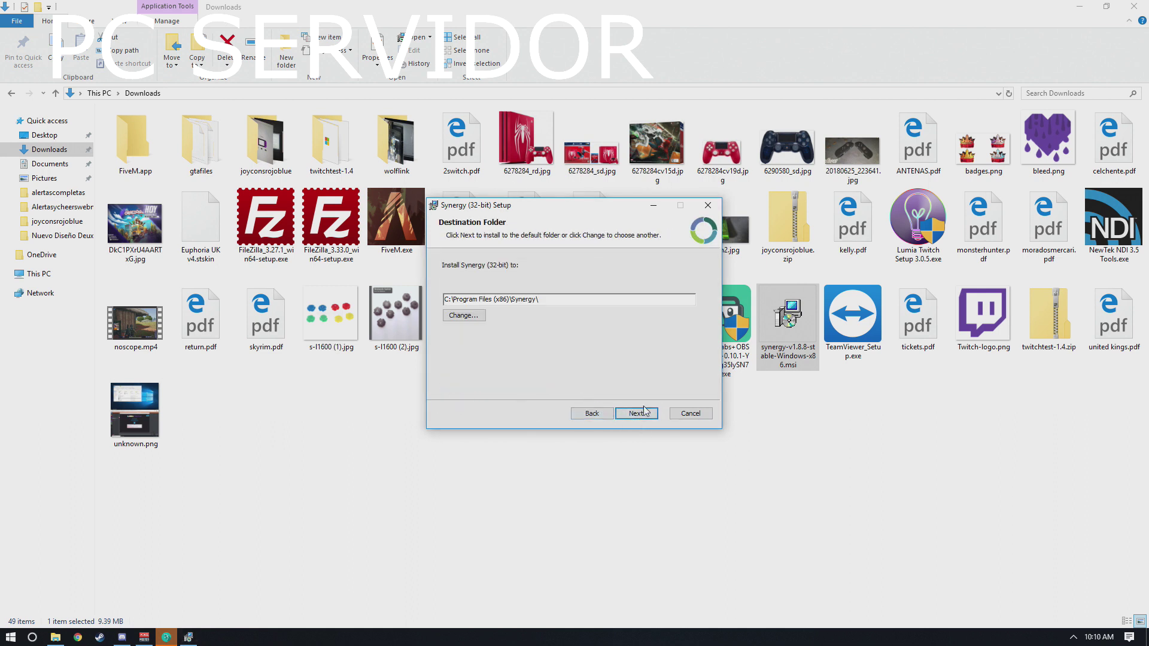
left_click(637, 412)
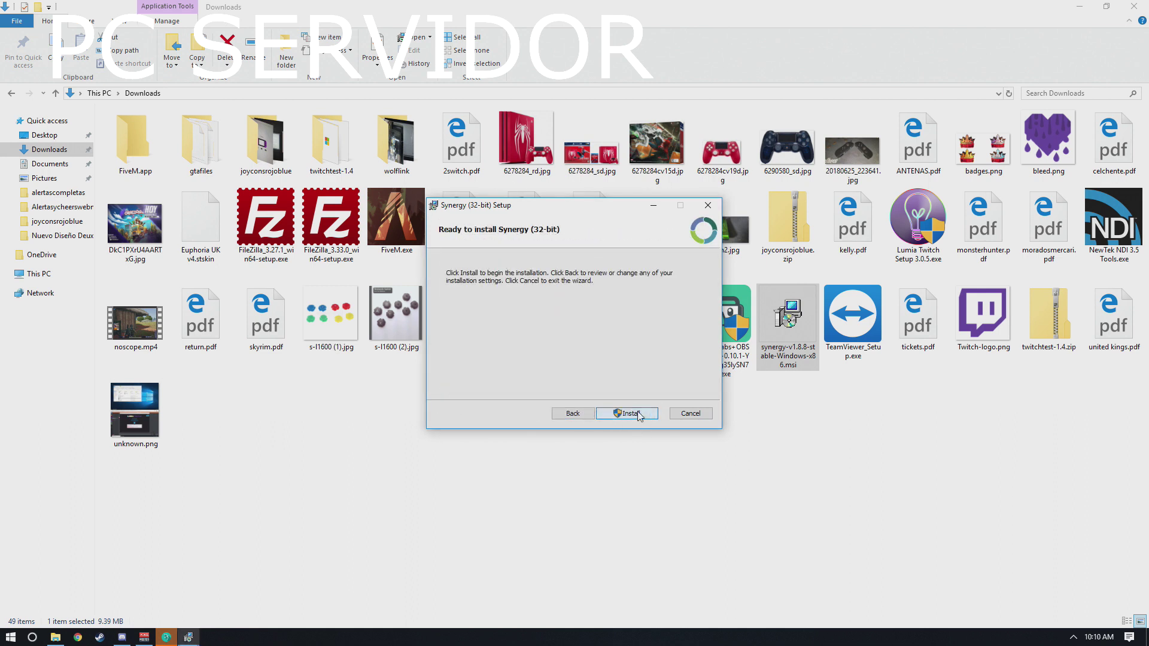
left_click(637, 414)
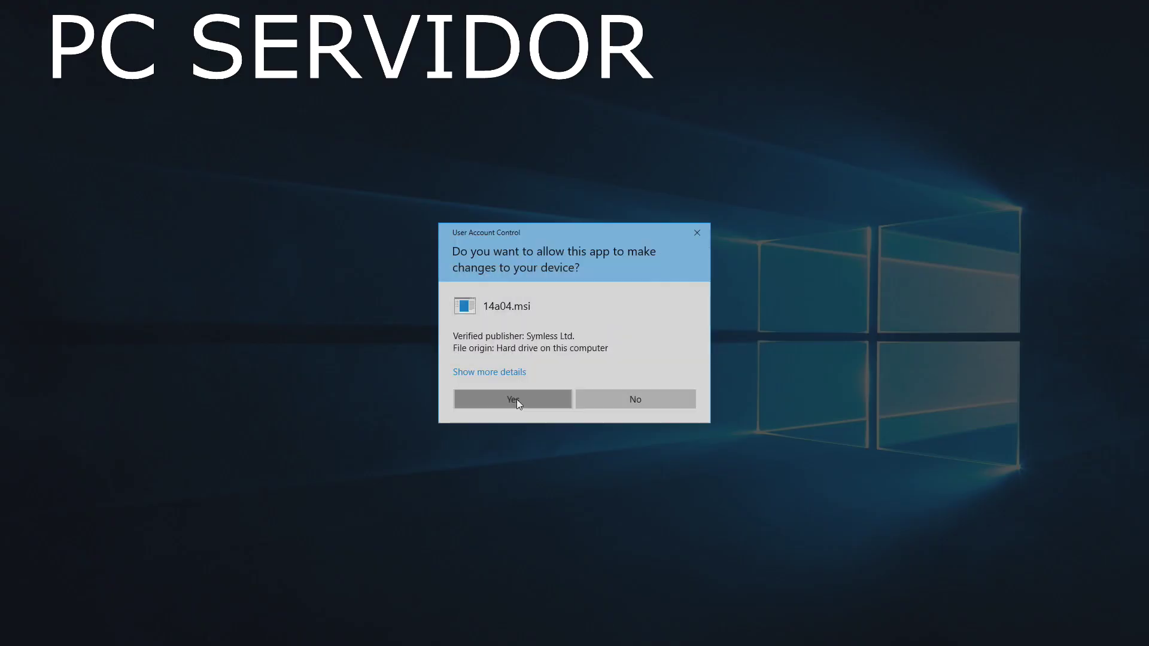
left_click(515, 400)
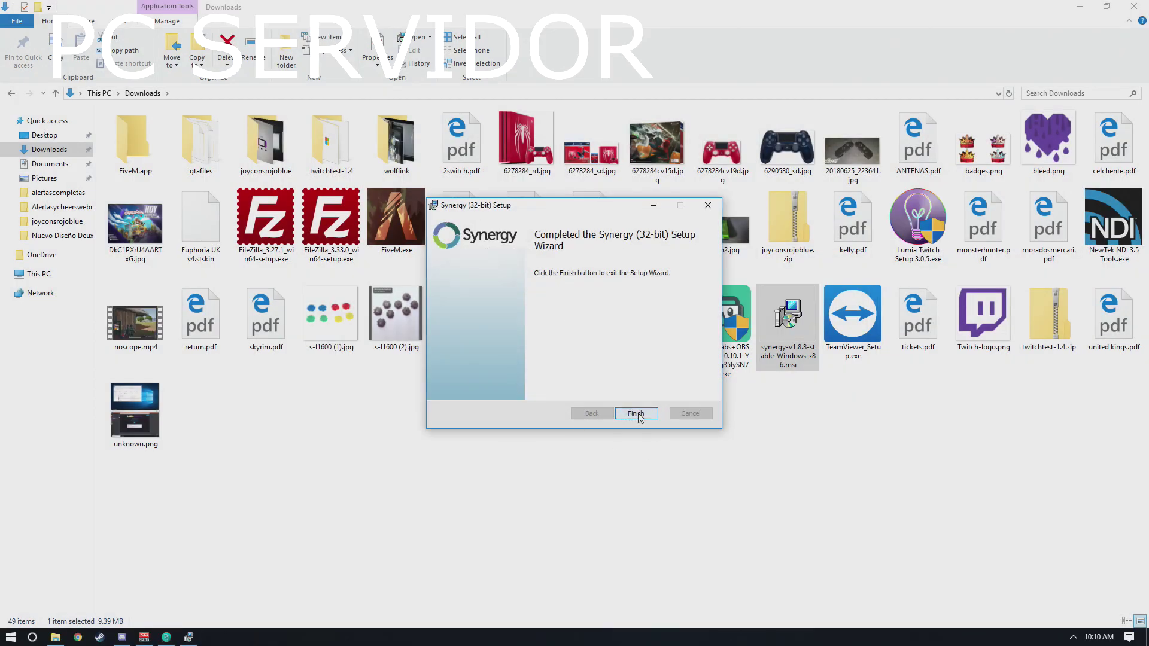
left_click(636, 412)
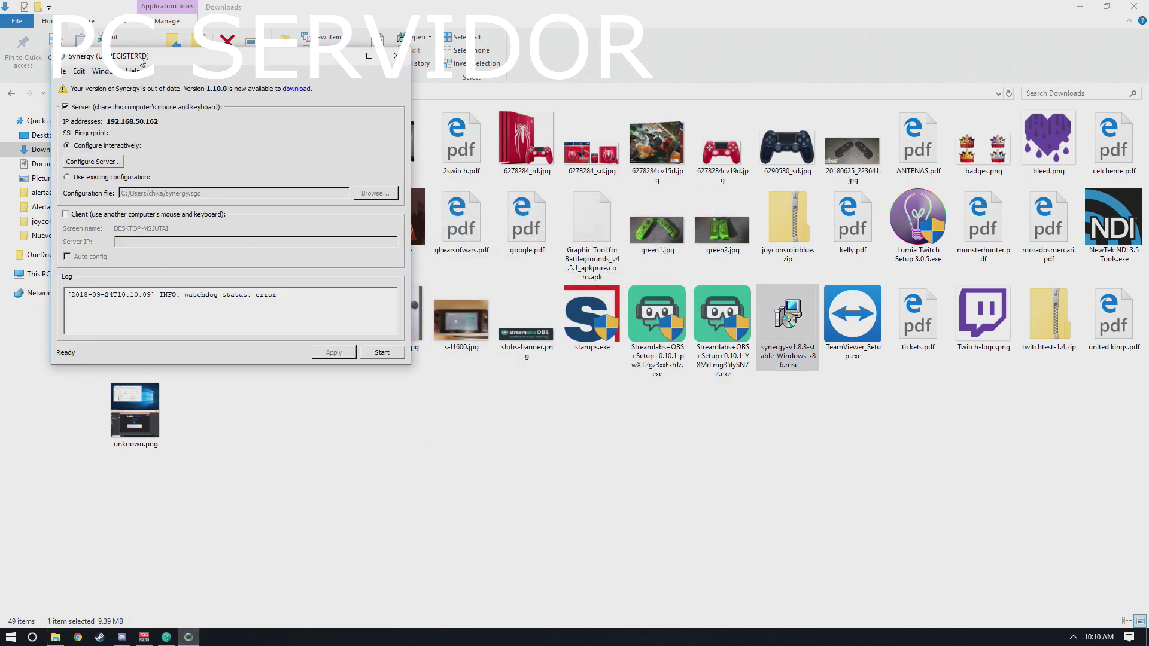
- Start Synergy with this computer set as the server sharing its mouse and keyboard, and check the connection log
left_click_drag(141, 60, 252, 119)
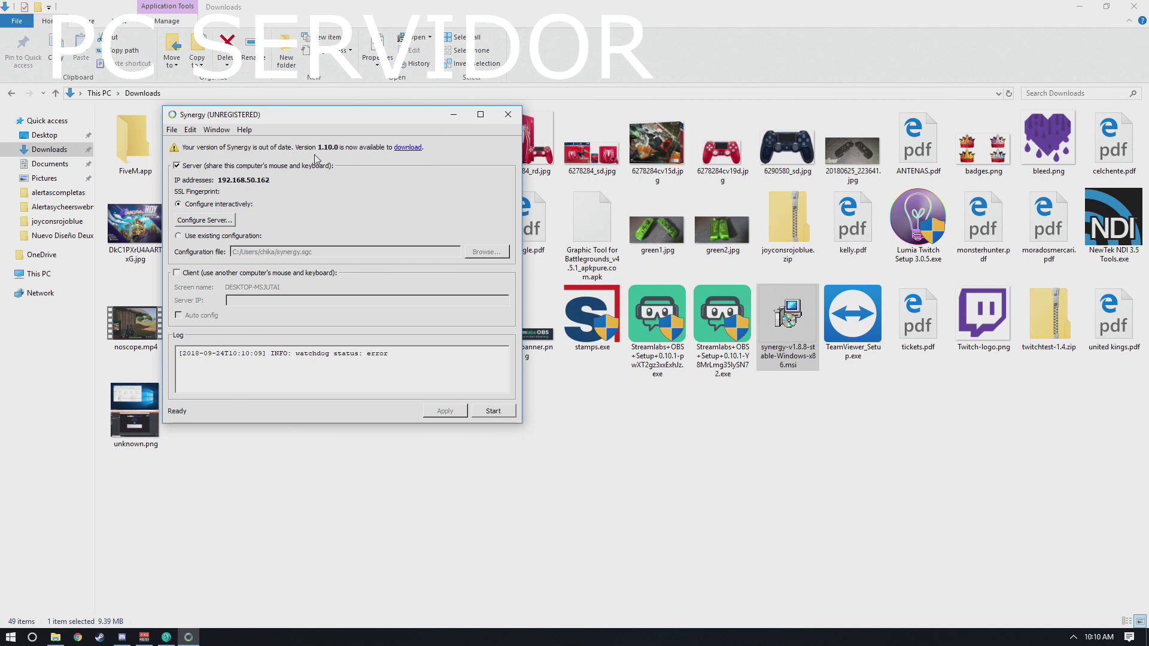
left_click(176, 165)
left_click(176, 166)
left_click(500, 412)
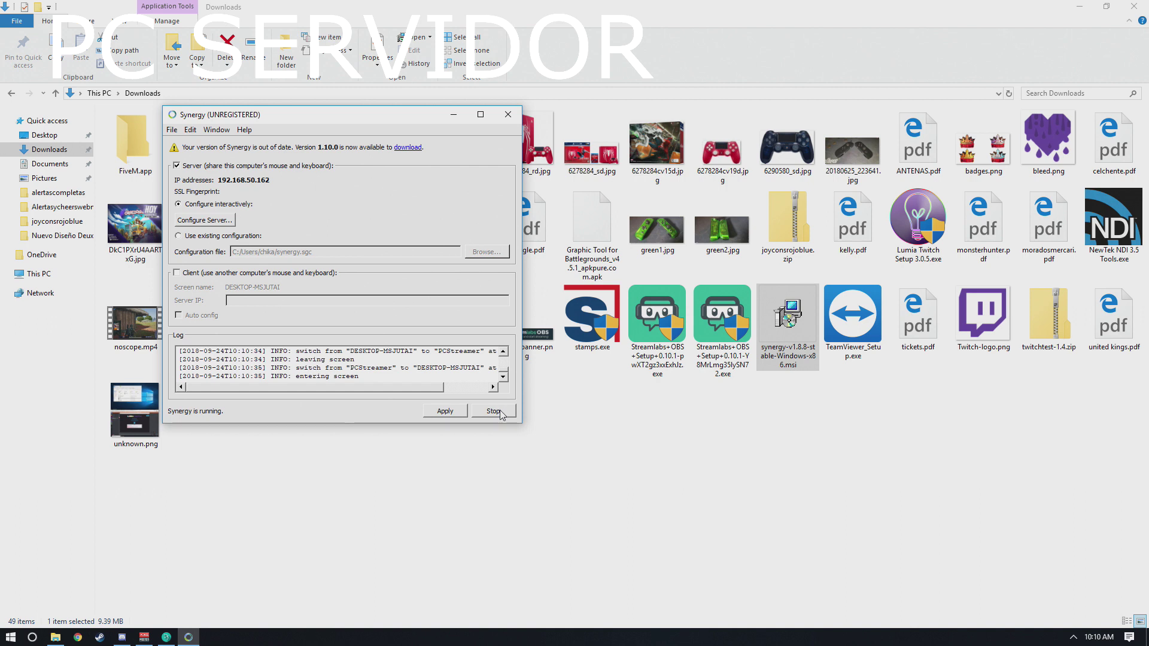
left_click_drag(413, 368, 489, 372)
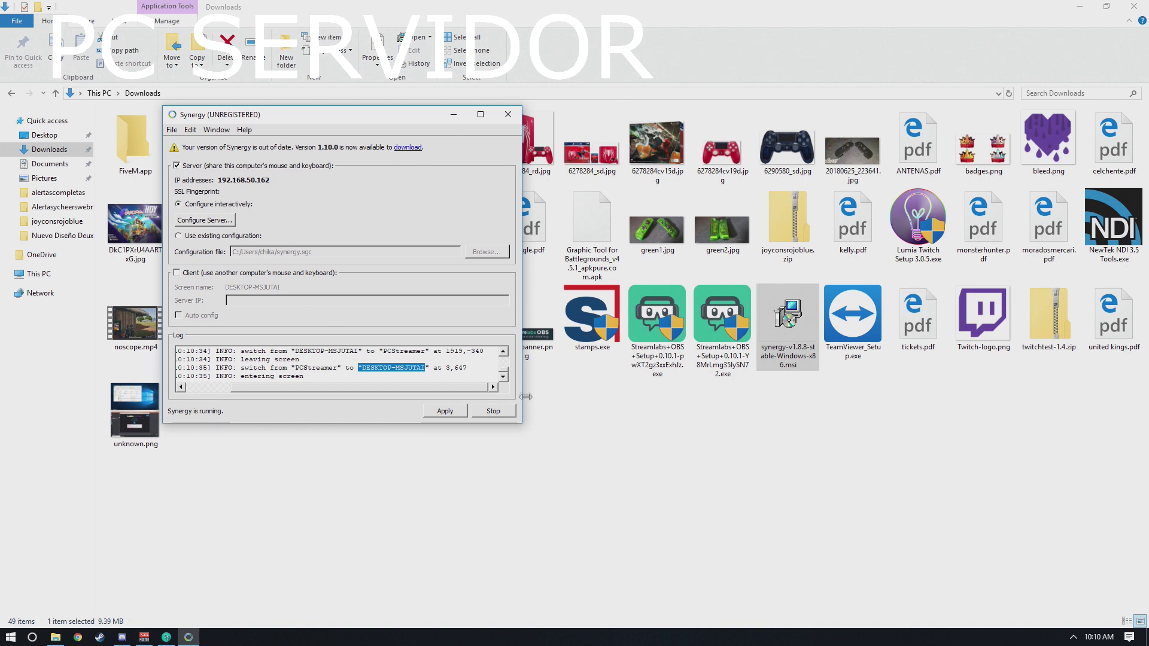
left_click(506, 413)
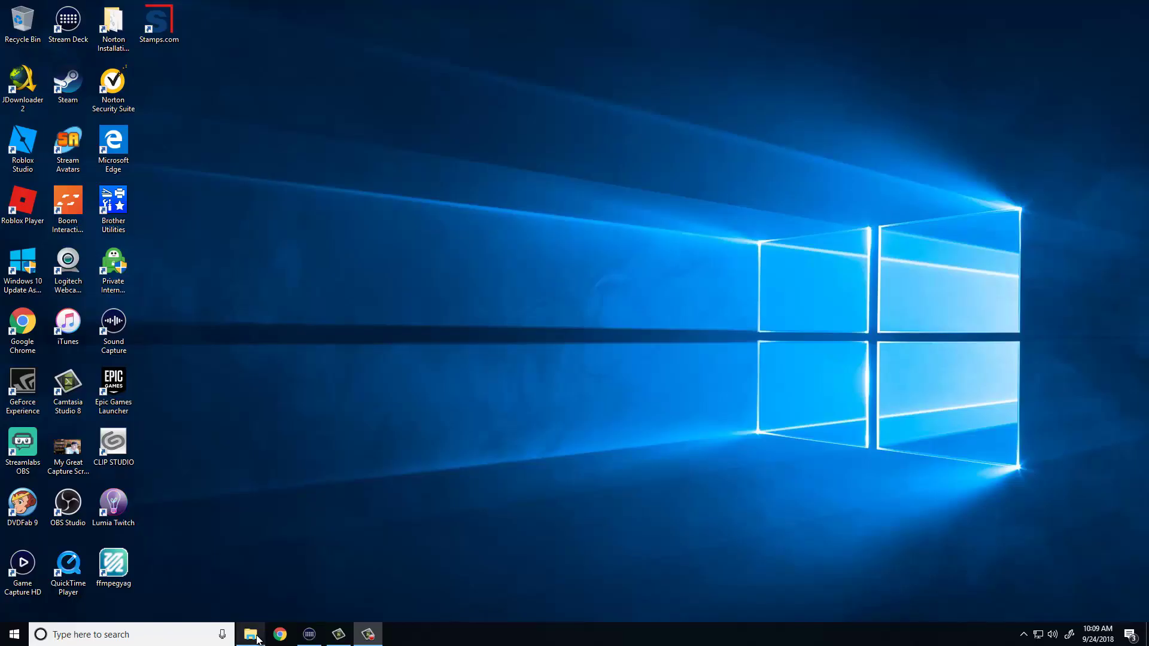
- On the second PC, install Synergy (64-bit) from synergy-v1.8.8-stable-Windows-x64.msi, accepting the license agreement and the default destination folder
mouse_move(256, 637)
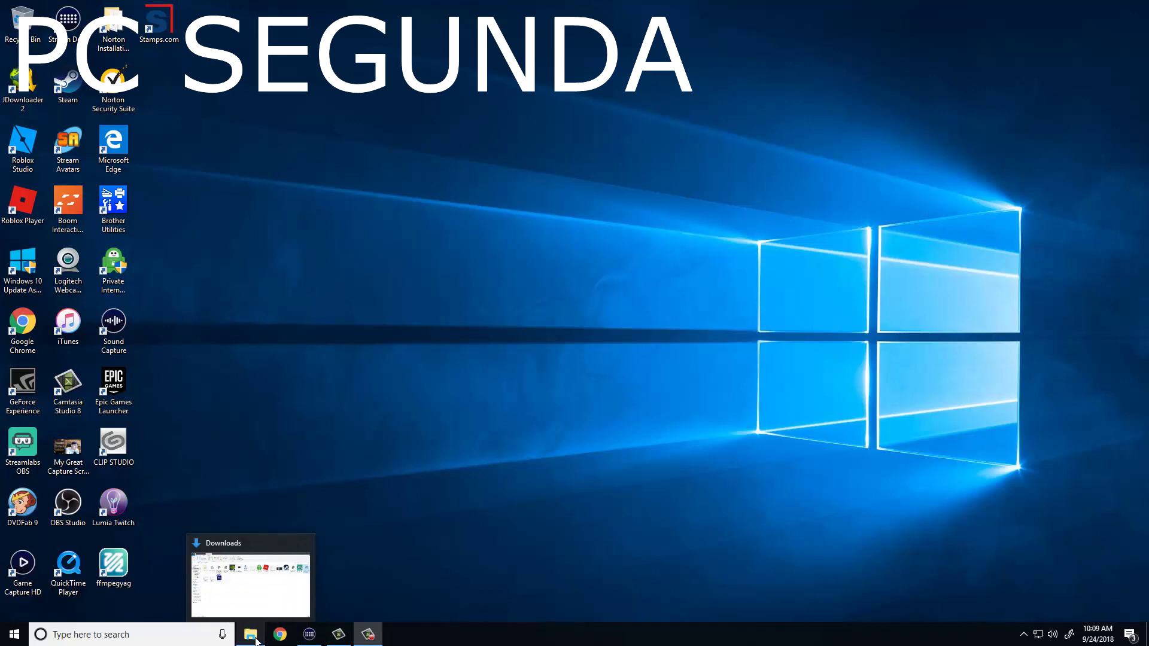
left_click(256, 637)
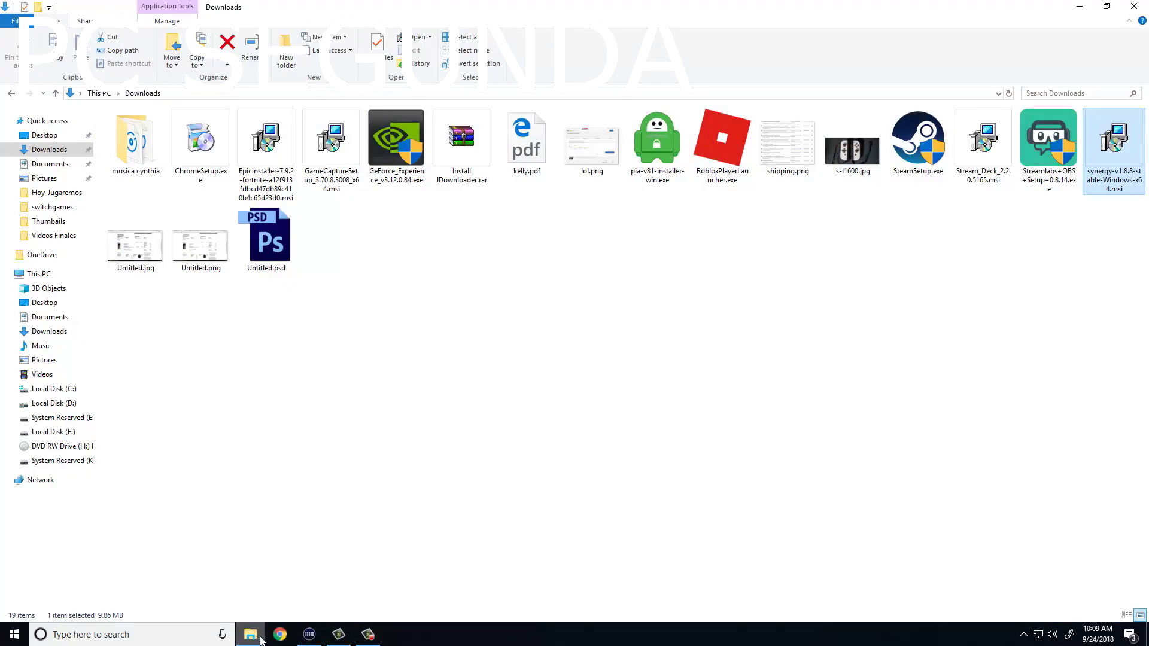
left_click(599, 428)
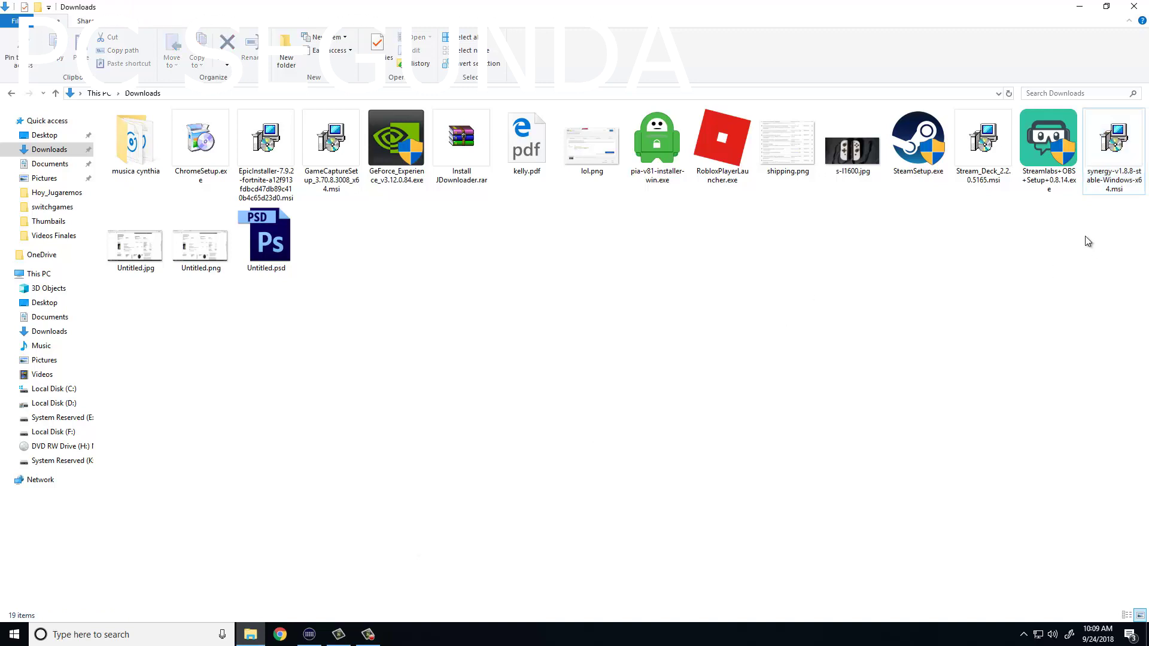
left_click(1119, 153)
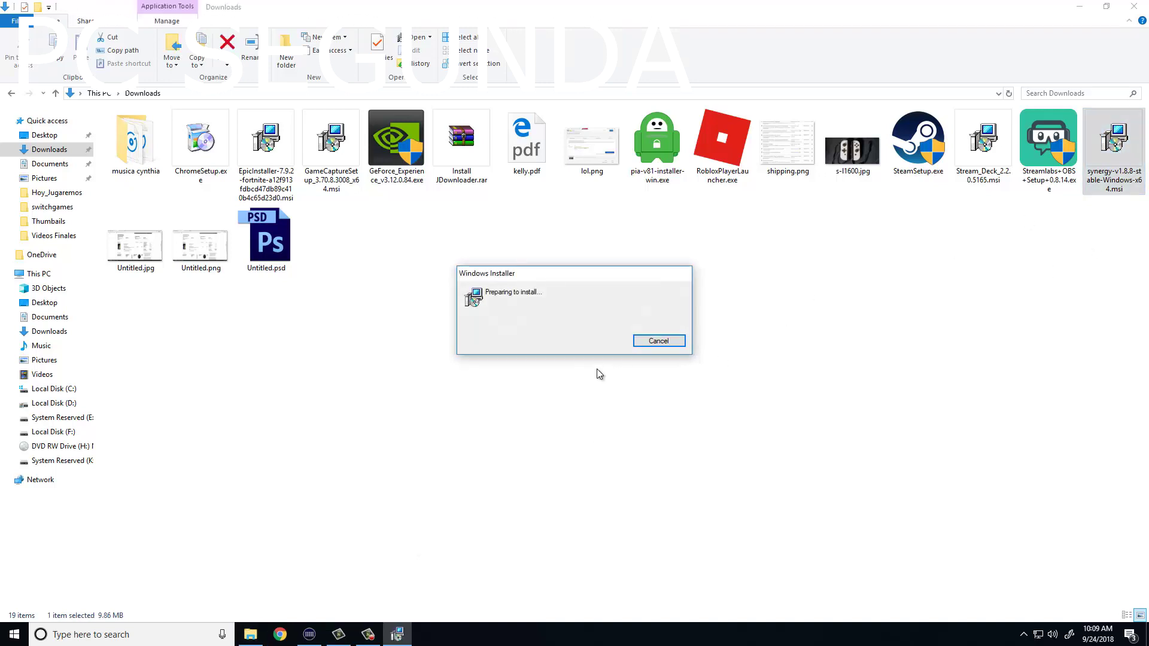
left_click(636, 410)
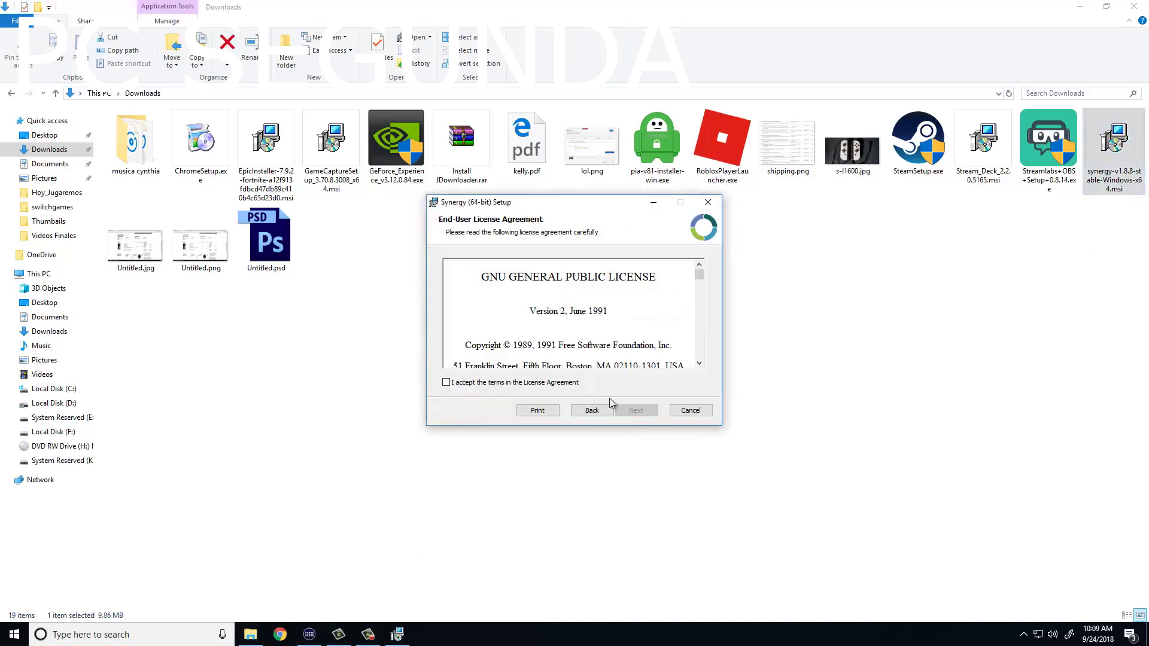
left_click(489, 390)
left_click(636, 411)
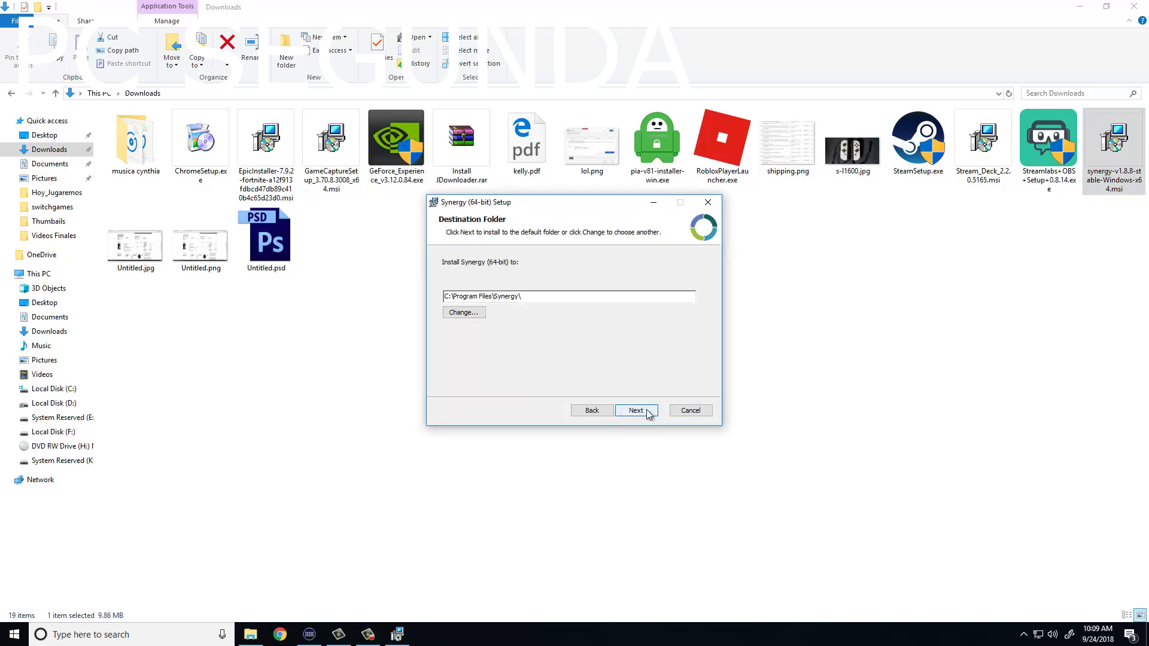
left_click(637, 413)
left_click(637, 413)
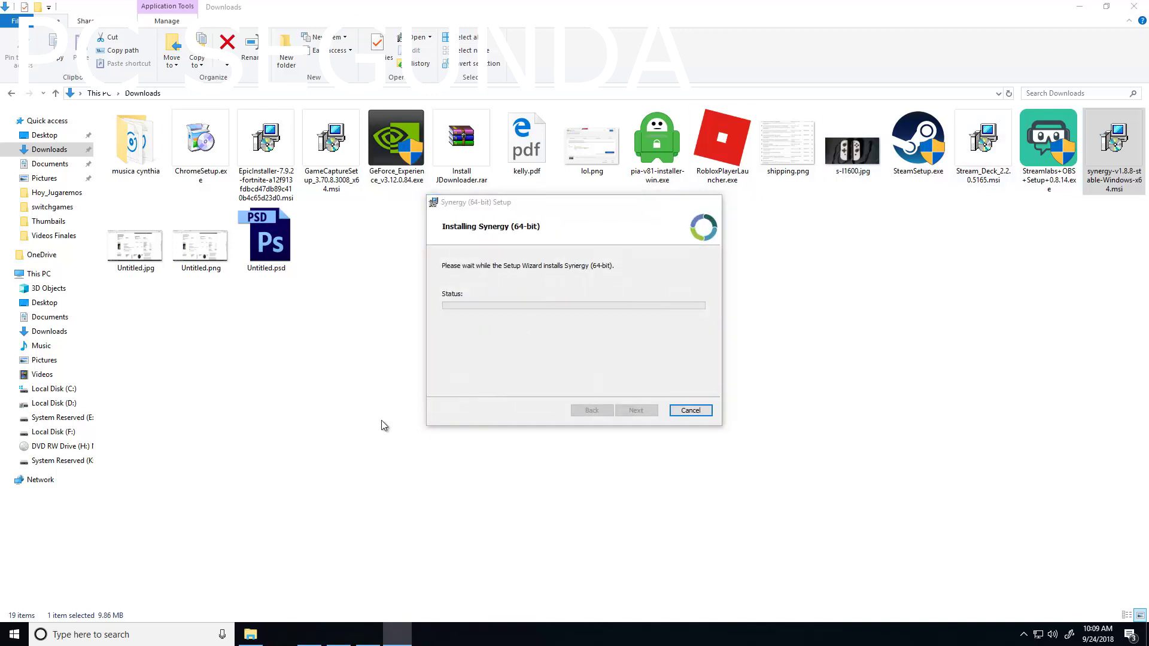
left_click(634, 410)
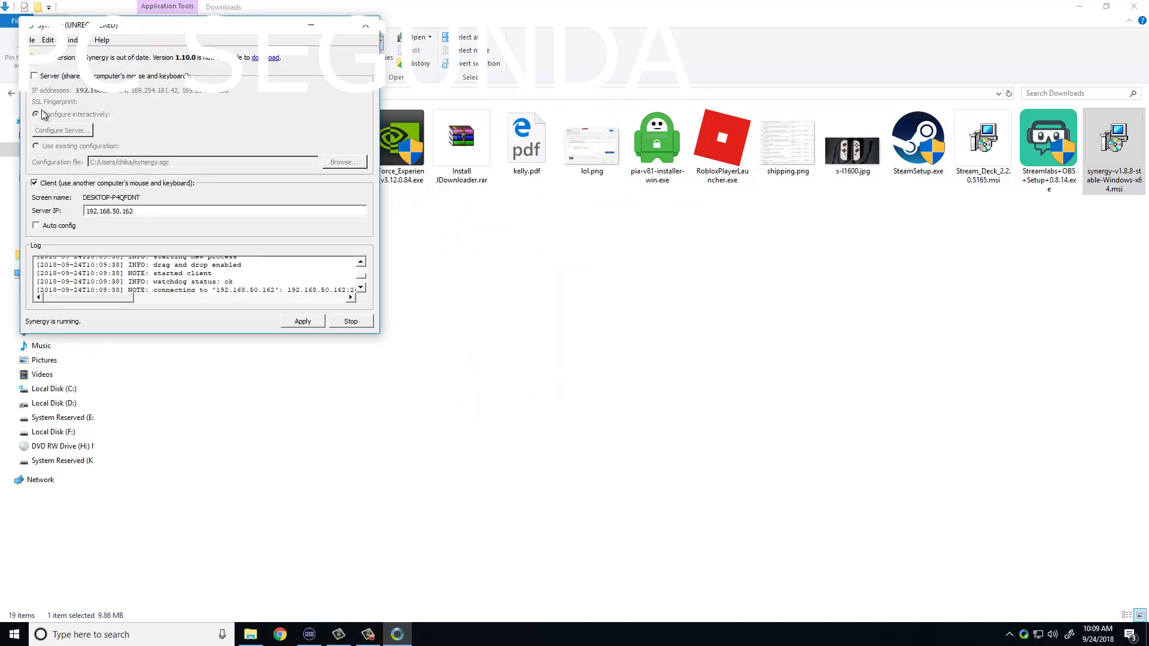
- Set the second PC to the client role in Synergy and check the server IP entry
left_click(35, 184)
left_click(35, 183)
left_click_drag(136, 211, 86, 213)
left_click(169, 211)
- Search the second PC for "g" and launch Game Capture HD
left_click(132, 634)
type("g")
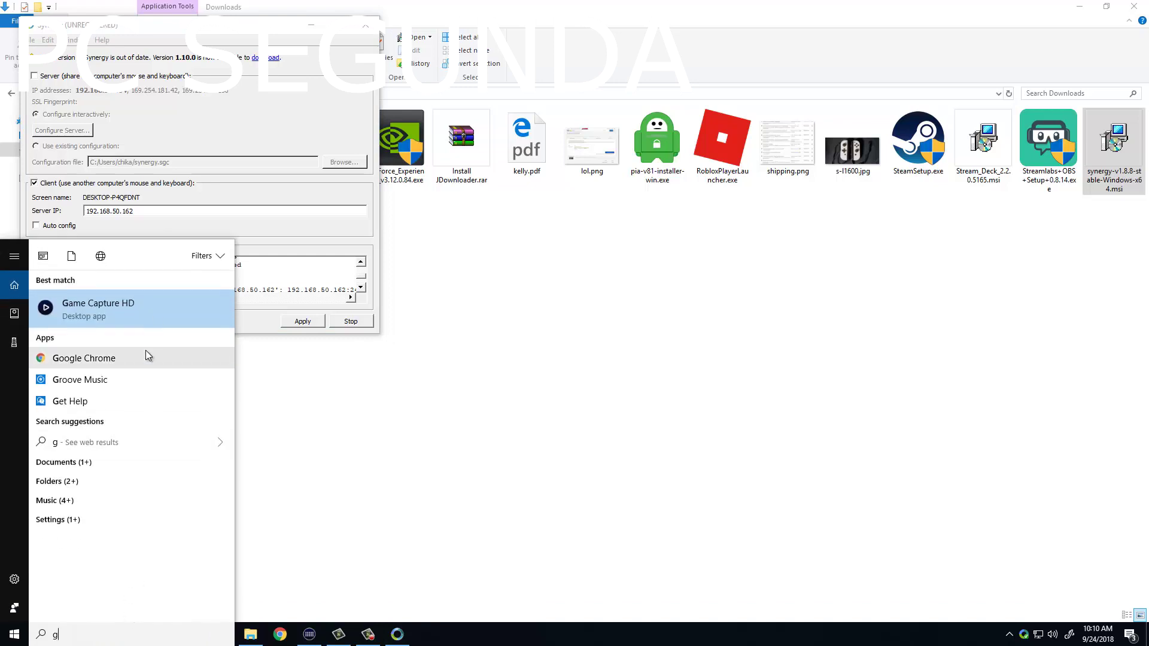
left_click(142, 318)
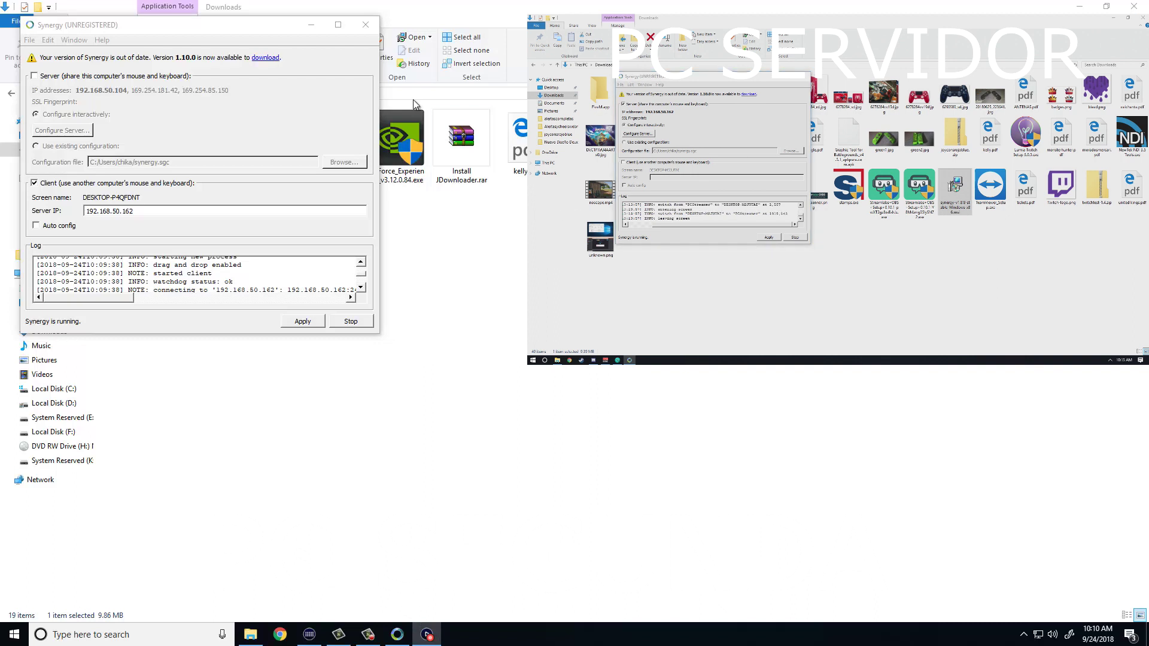
- Highlight the server IP in the client settings to compare it with the server PC's address
left_click(153, 210)
double_click(154, 210)
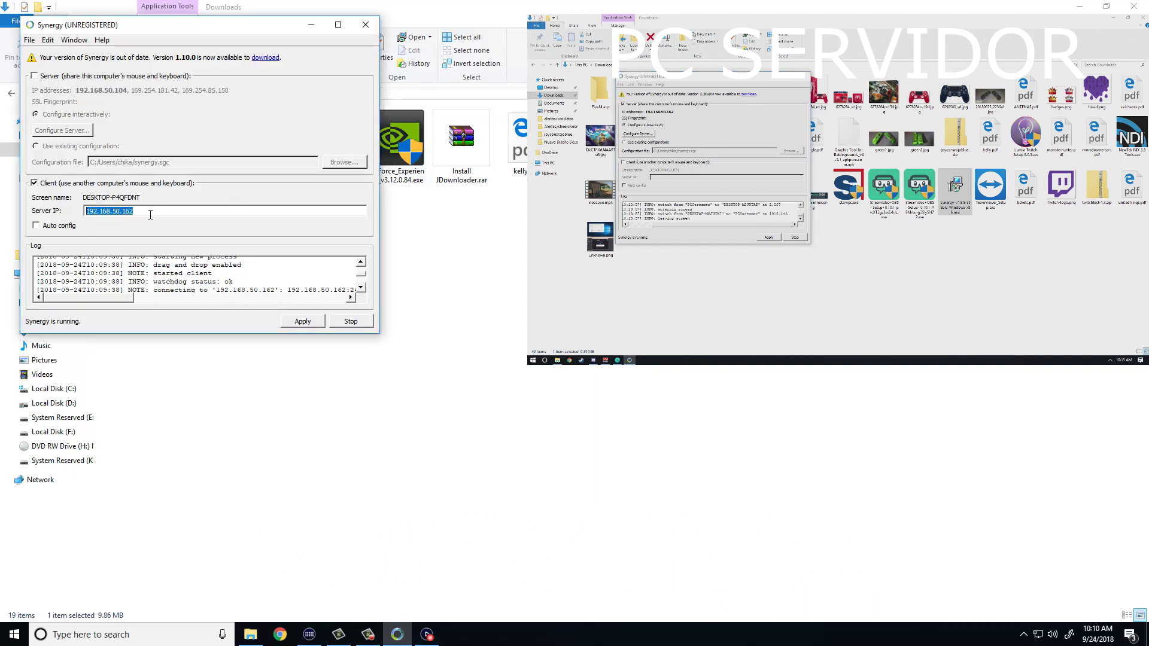
left_click(162, 212)
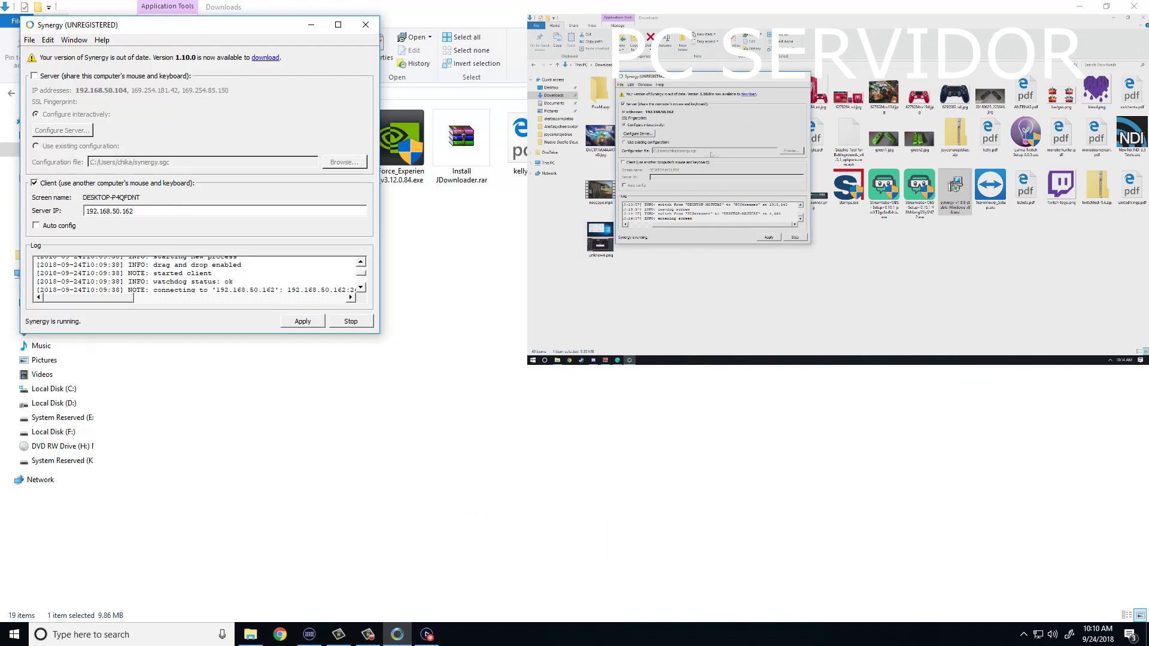
- In the server configuration grid, try the PCStreamer screen on the right of the DESKTOP screen and return it to the left
left_click(650, 134)
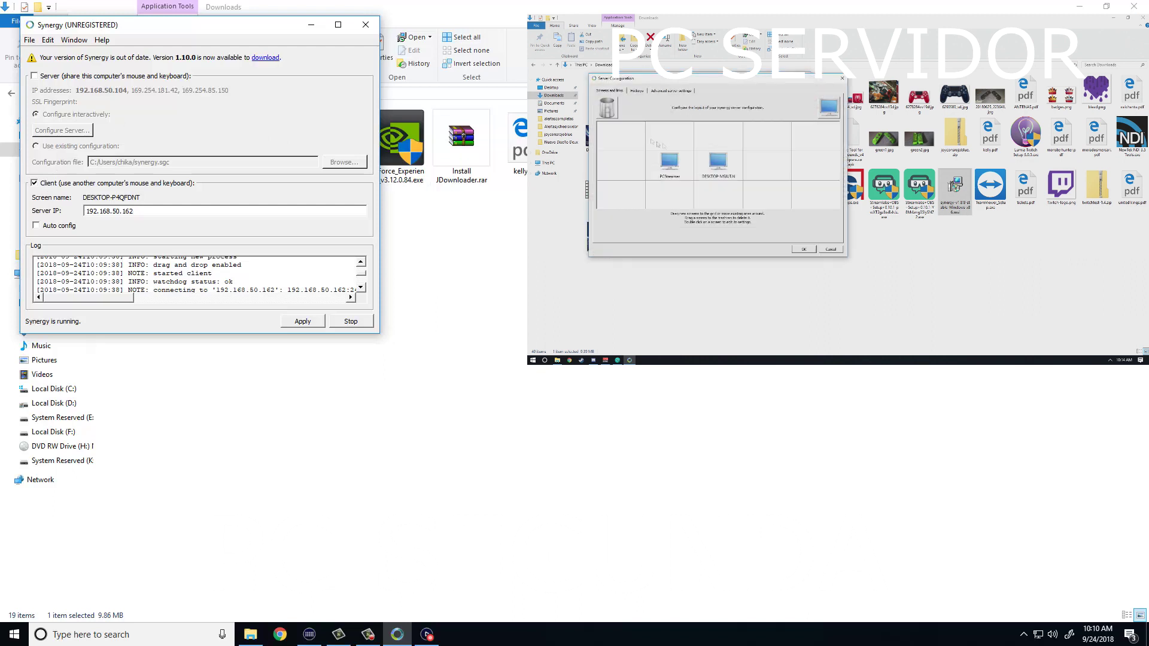
left_click(682, 175)
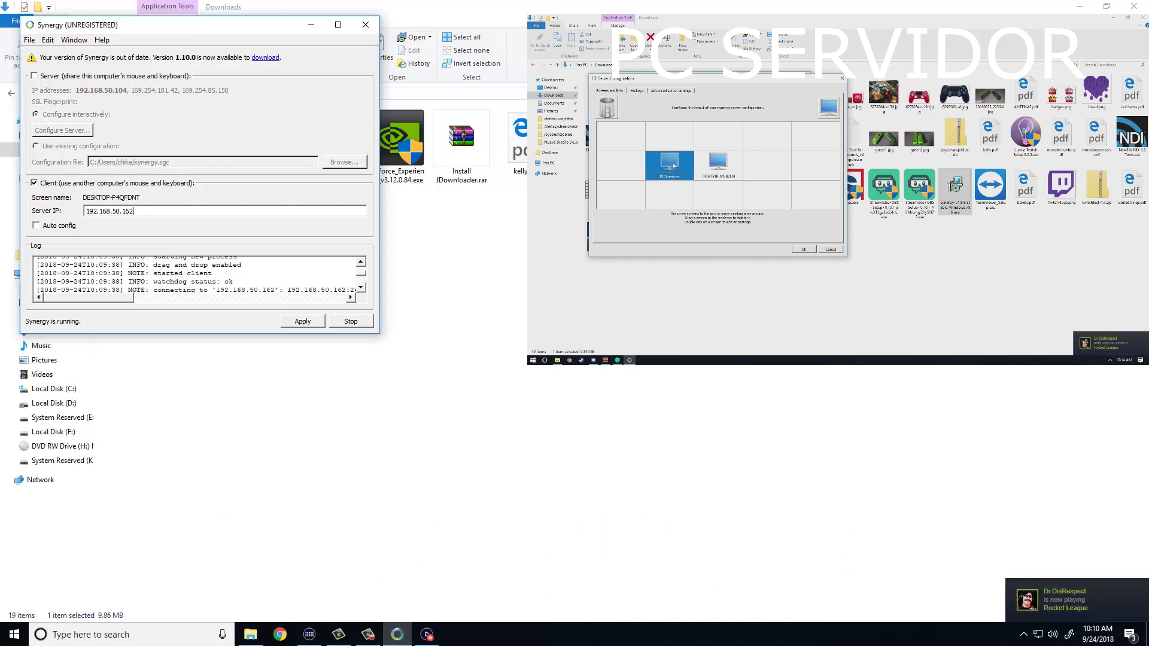
left_click_drag(673, 165, 761, 163)
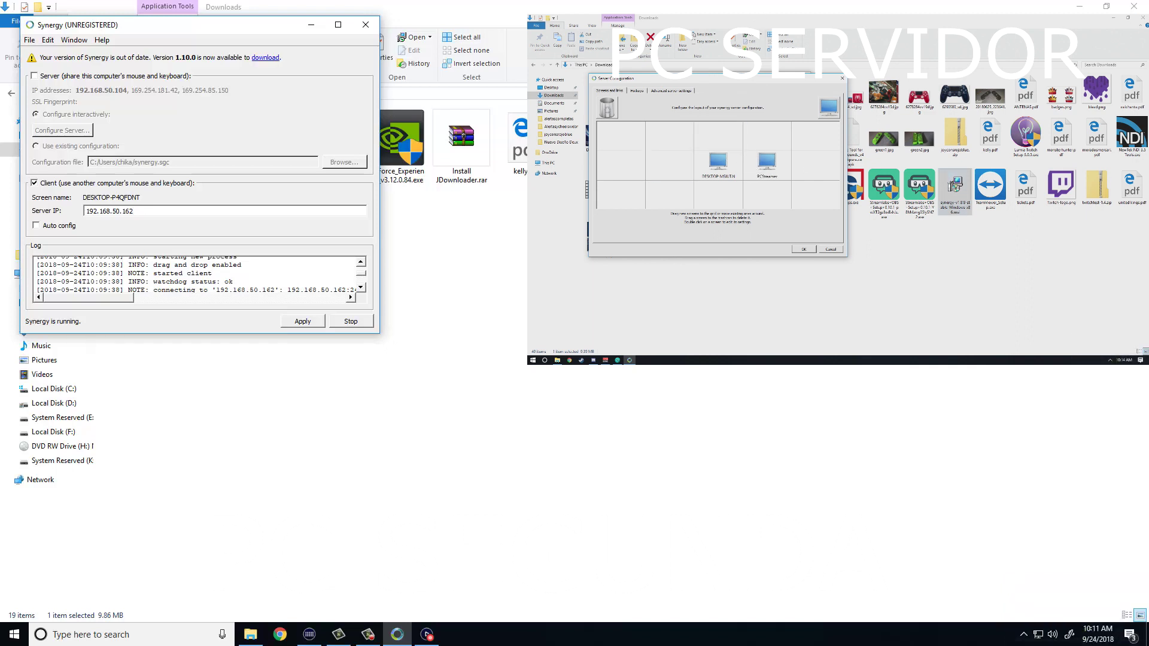
left_click_drag(777, 171, 700, 172)
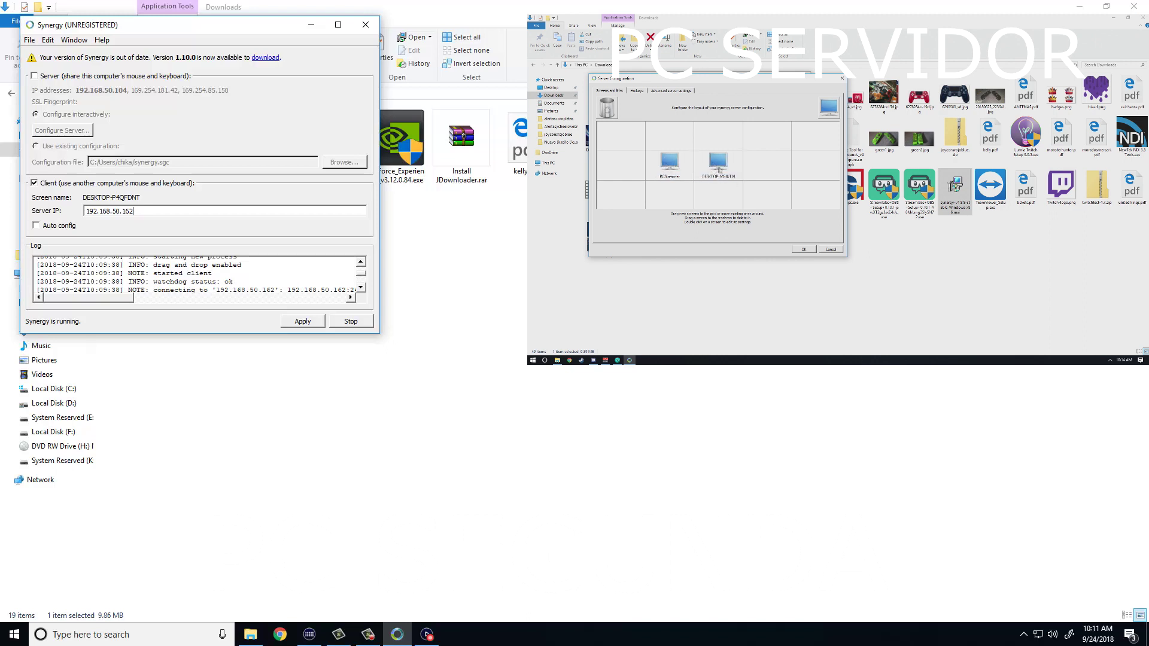
left_click(715, 171)
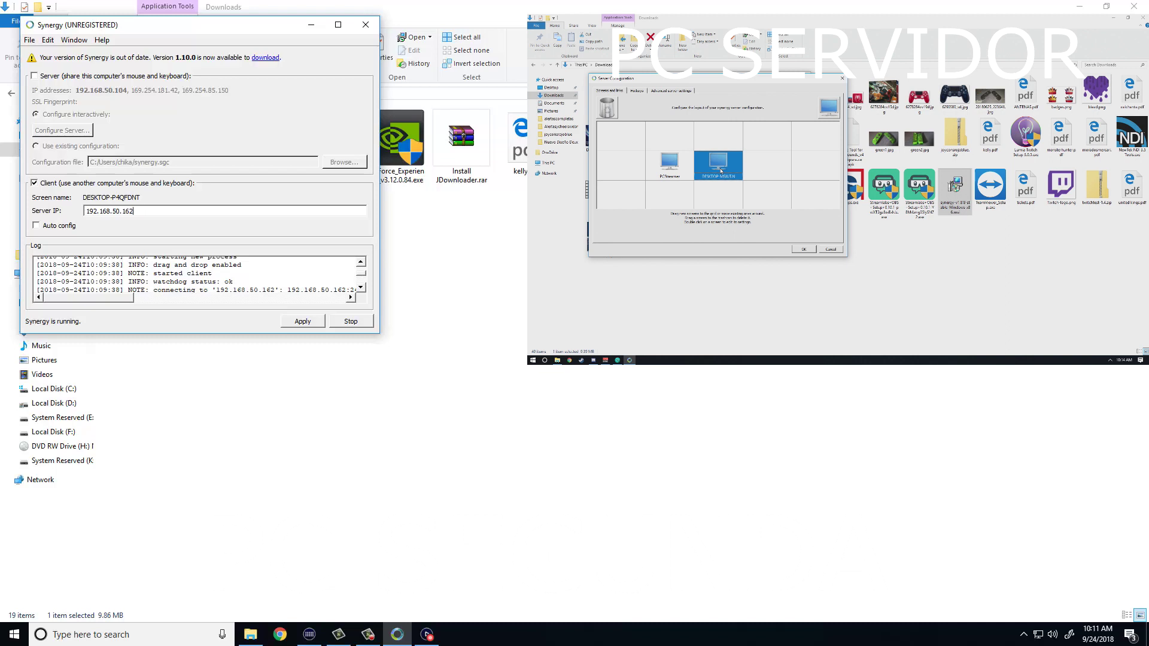
left_click(681, 172)
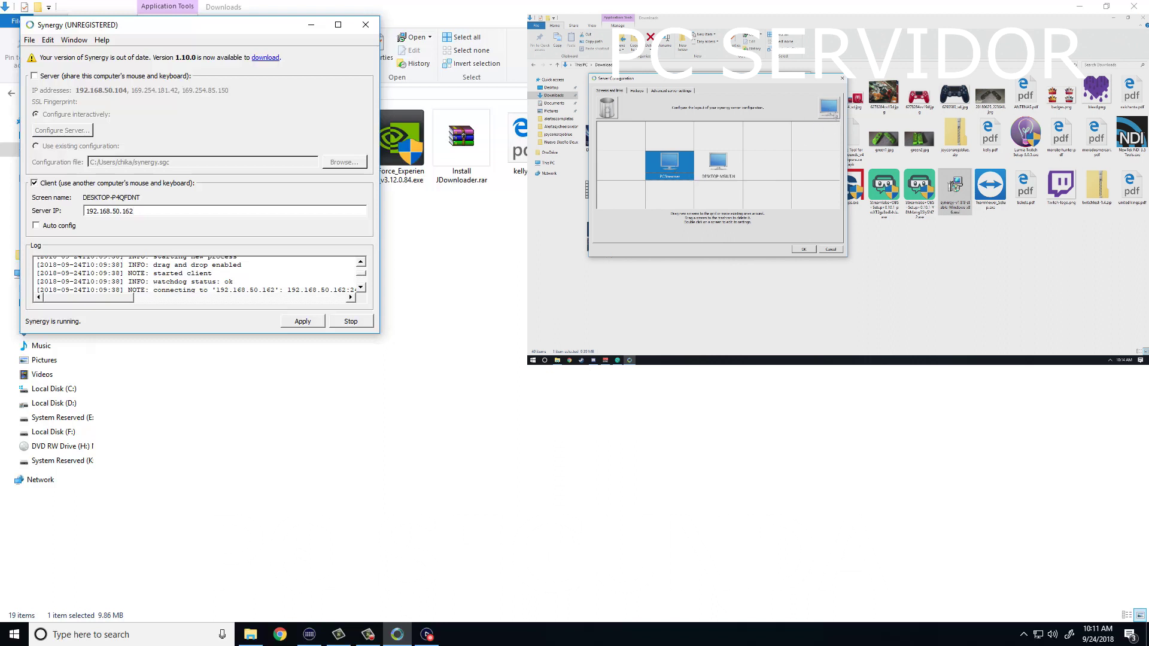
- Add and name a new screen above PCStreamer, swap the two screens' places, and accept the layout
left_click_drag(828, 108, 674, 147)
left_click(675, 145)
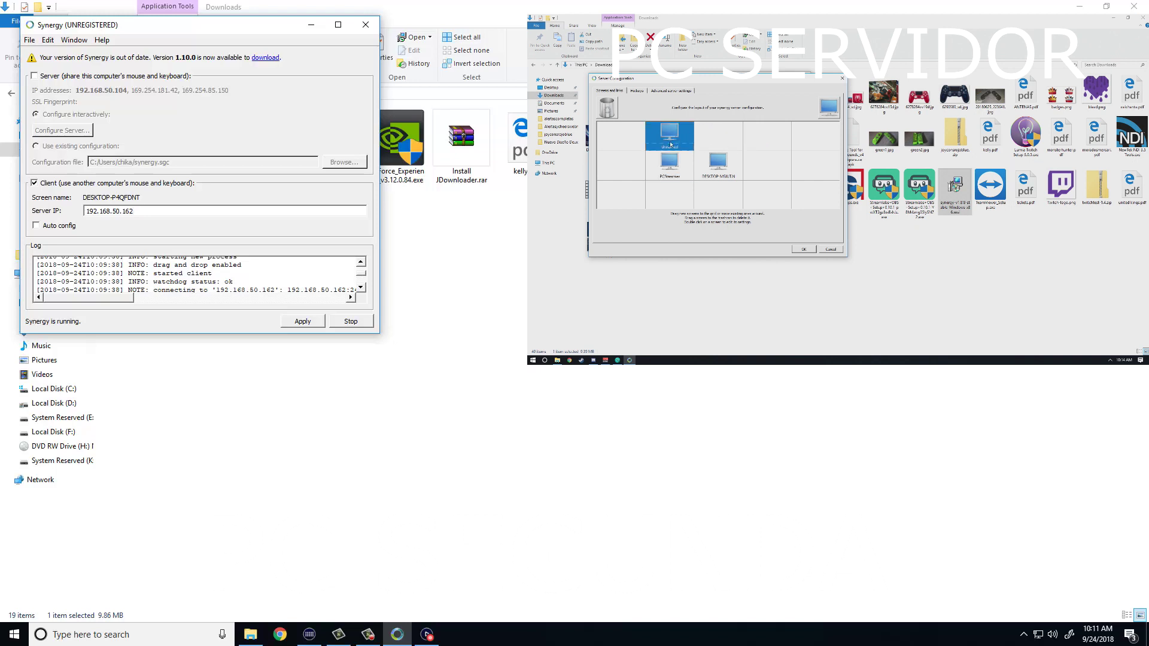
double_click(666, 139)
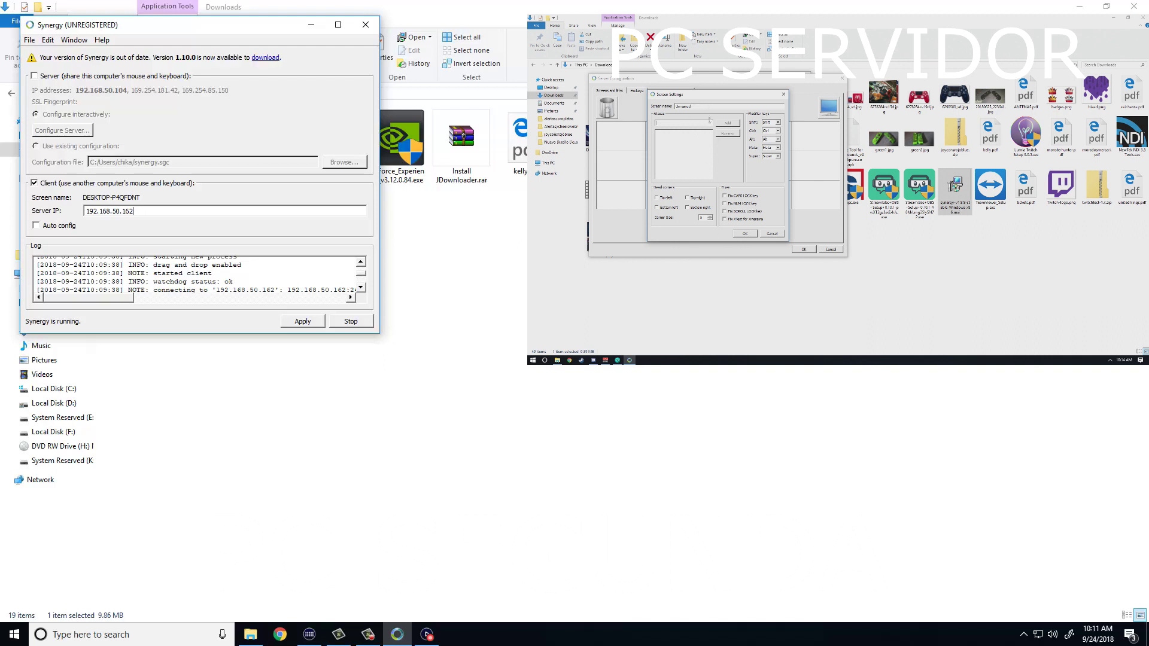
type("Jan")
left_click(745, 234)
left_click_drag(669, 133, 669, 158)
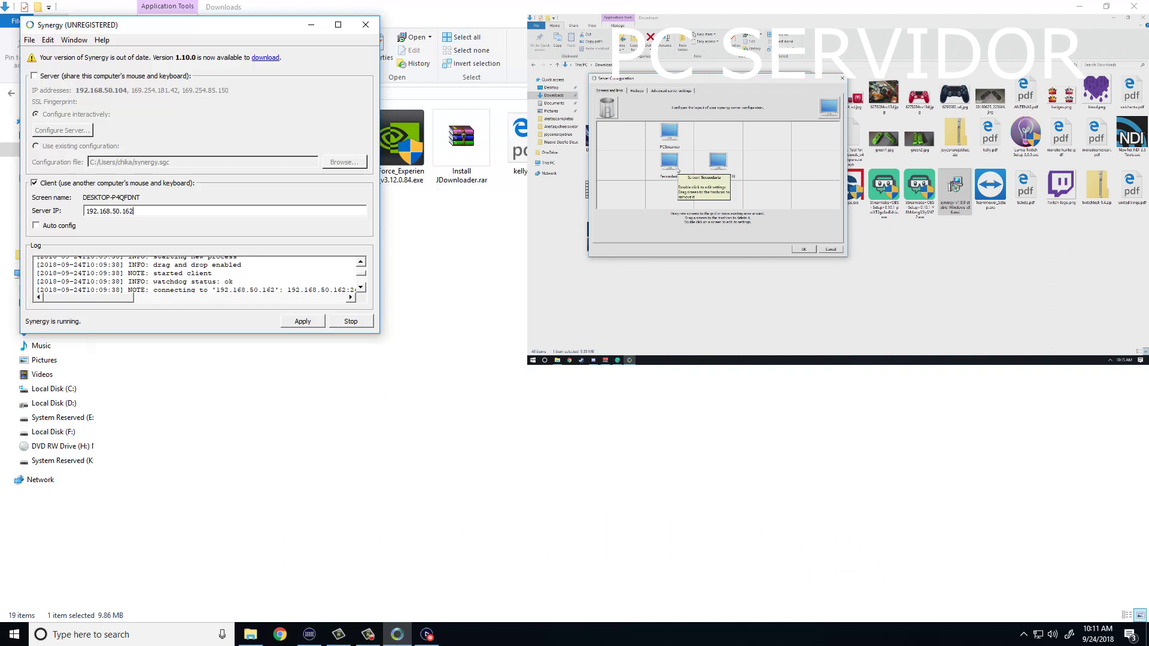
left_click(803, 249)
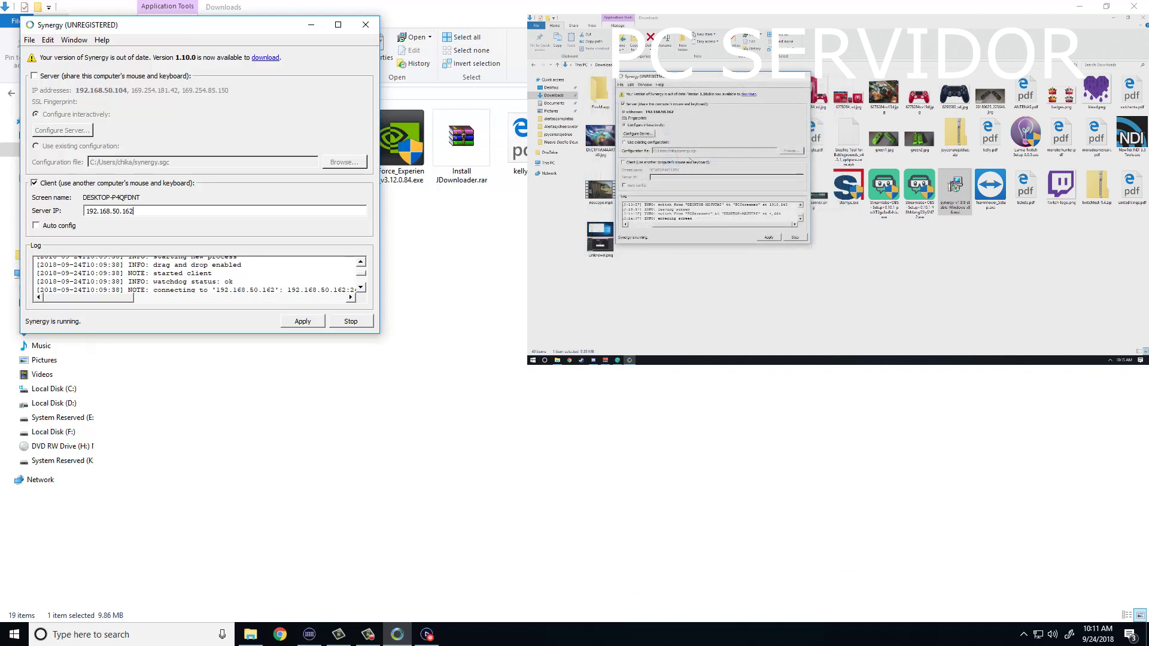
- Stop and restart Synergy on the server PC and on the second PC
left_click(794, 238)
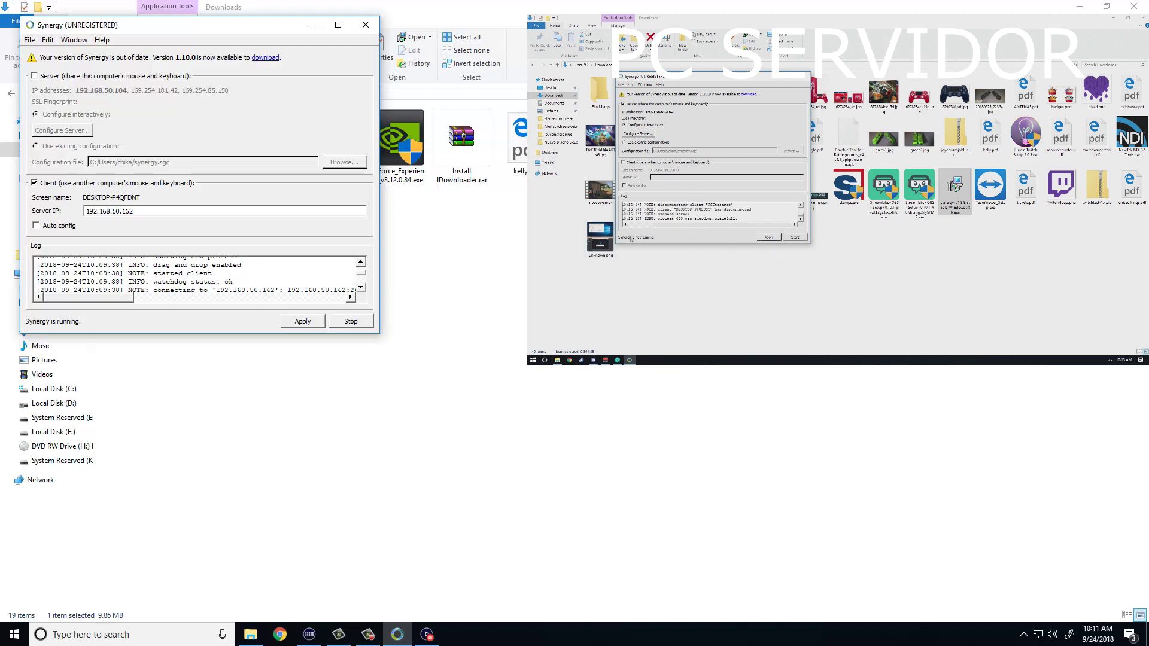
left_click(795, 238)
left_click(365, 322)
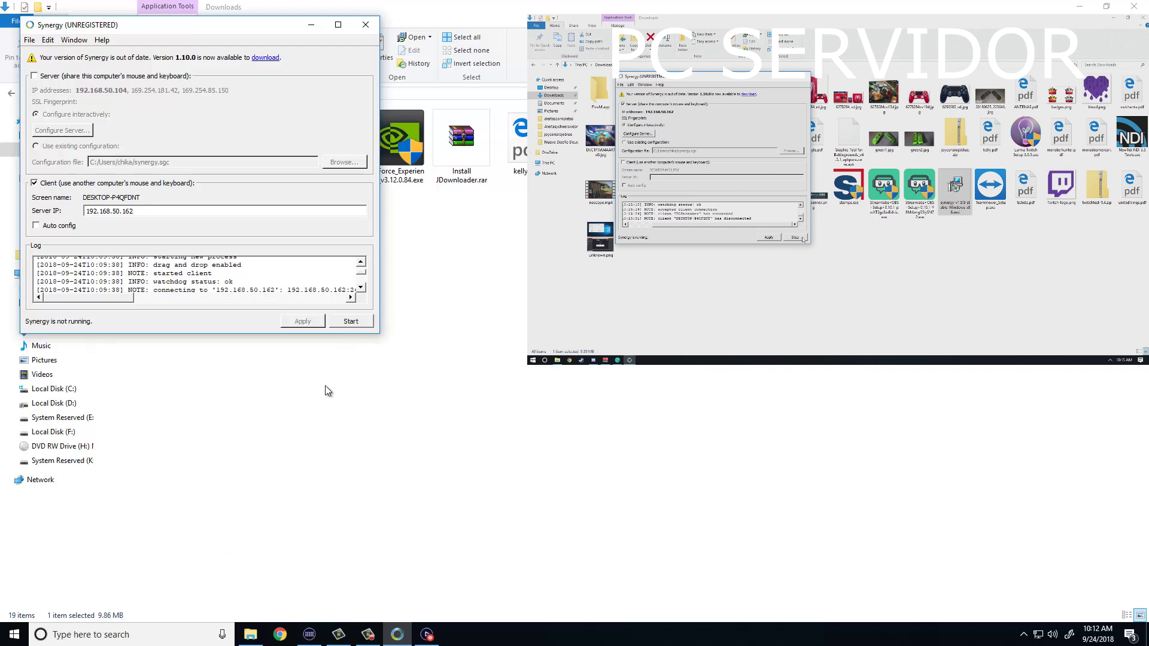
left_click(352, 323)
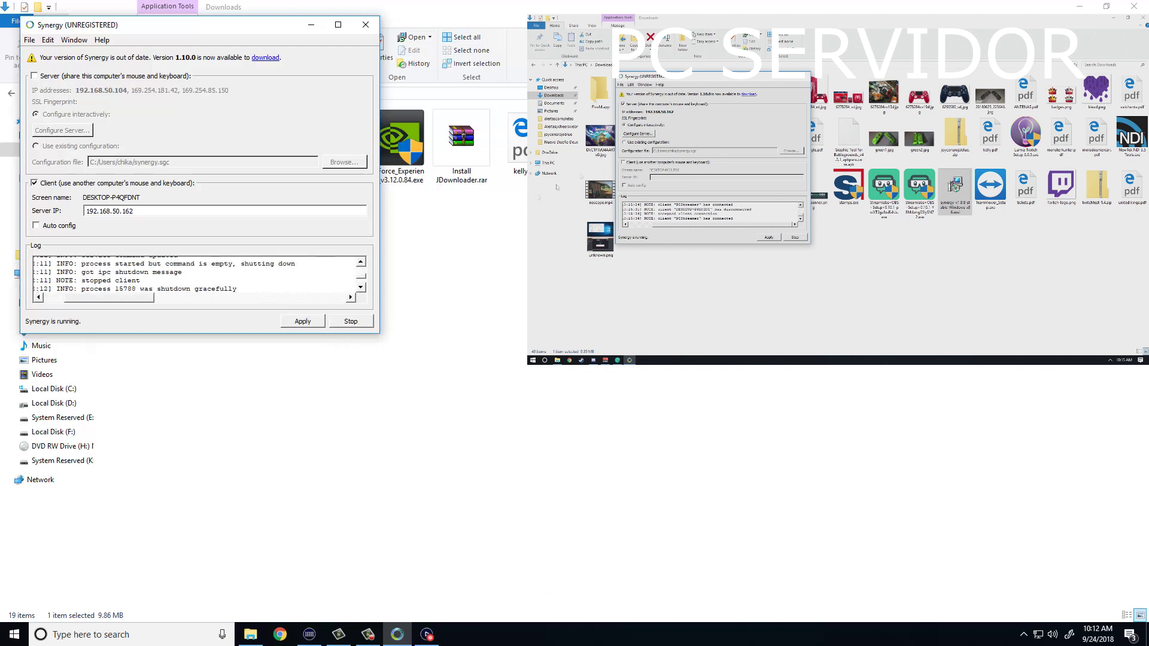
- Place PCStreamer back beside the DESKTOP screen with the added screen above it, save the layout, and restart the server
left_click(637, 134)
left_click_drag(687, 154, 692, 186)
left_click(820, 266)
left_click(790, 240)
left_click(789, 240)
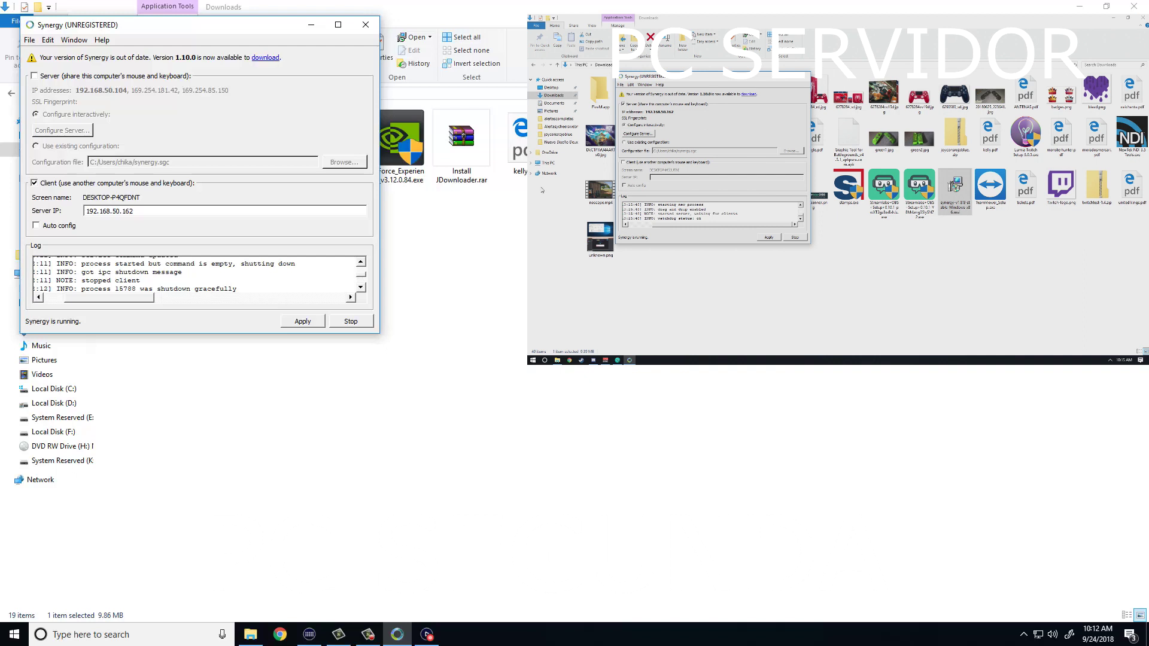
- Reopen the server configuration and examine the settings of the added screen above PCStreamer
left_click(631, 134)
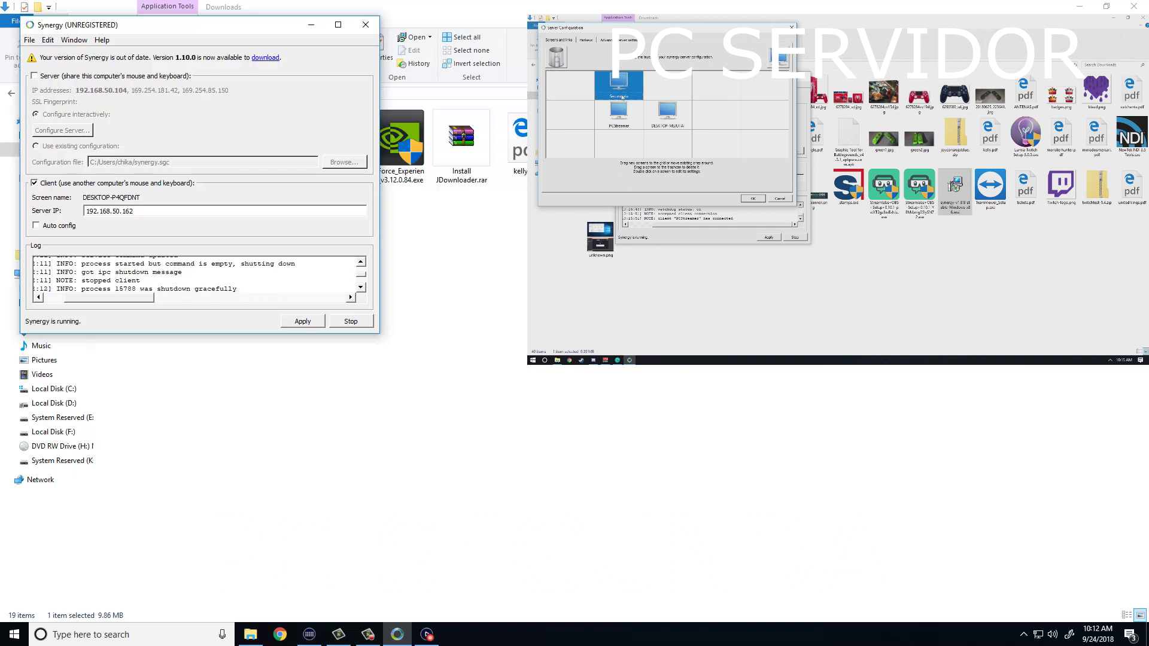
double_click(620, 97)
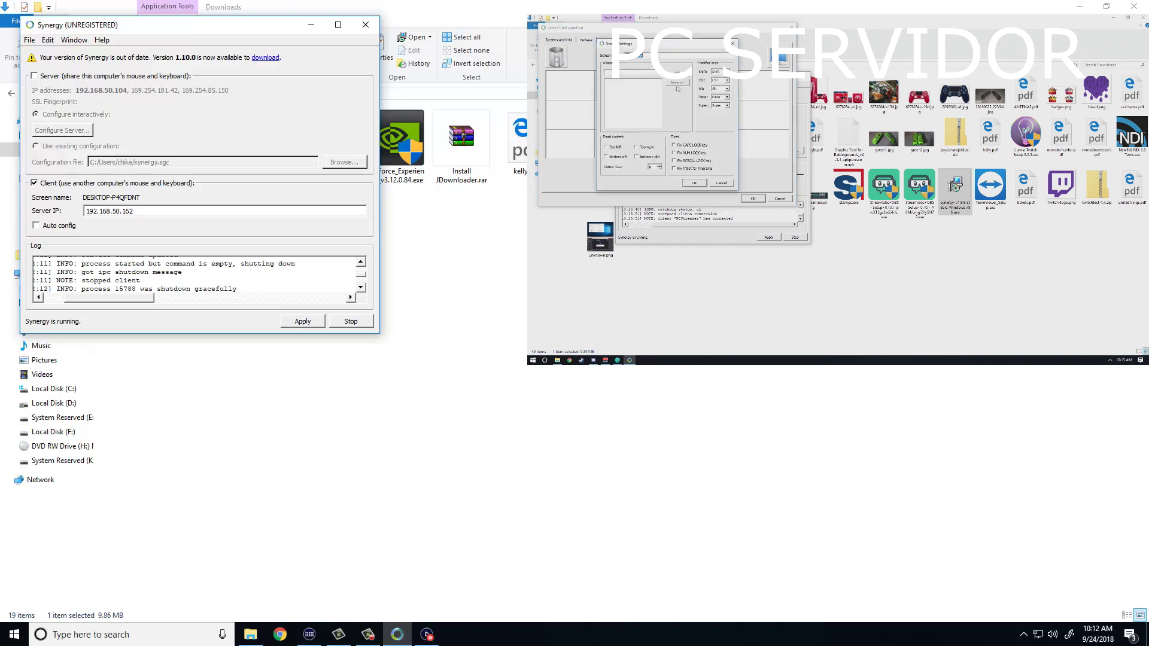
left_click(721, 183)
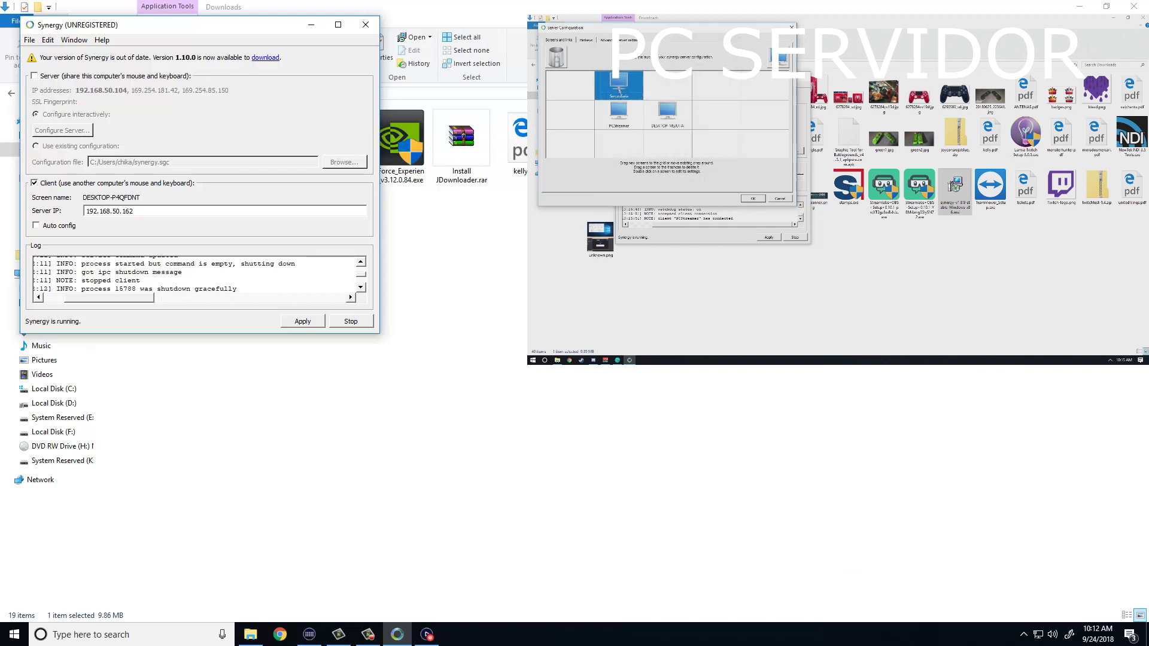
double_click(621, 97)
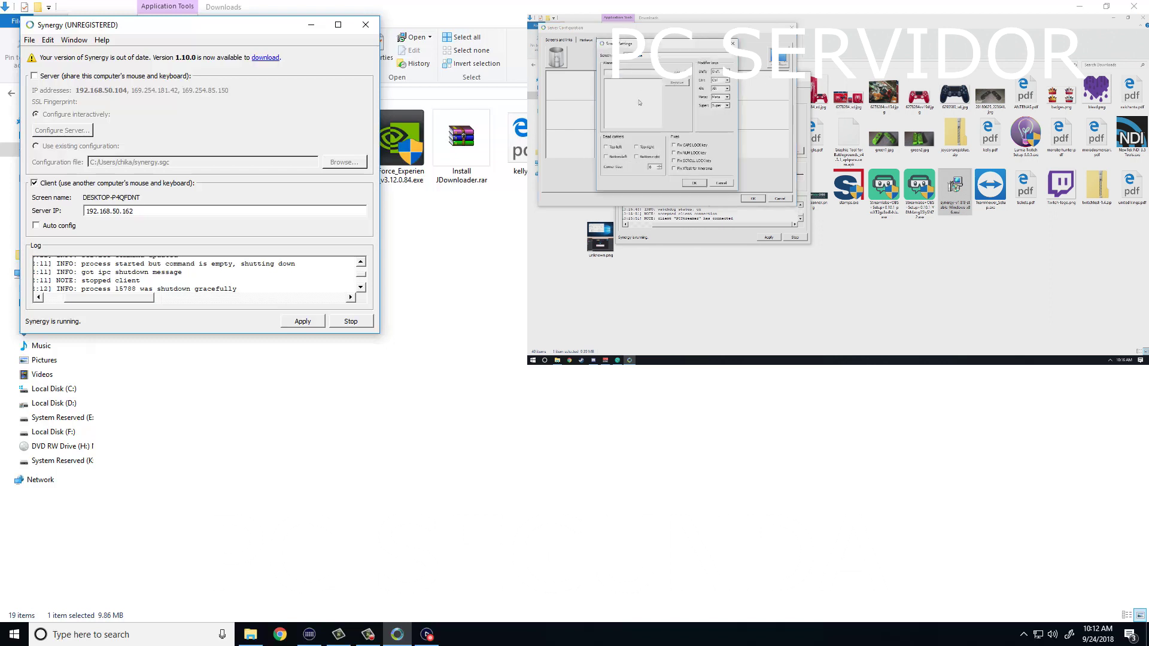
double_click(616, 72)
key("BackSpace")
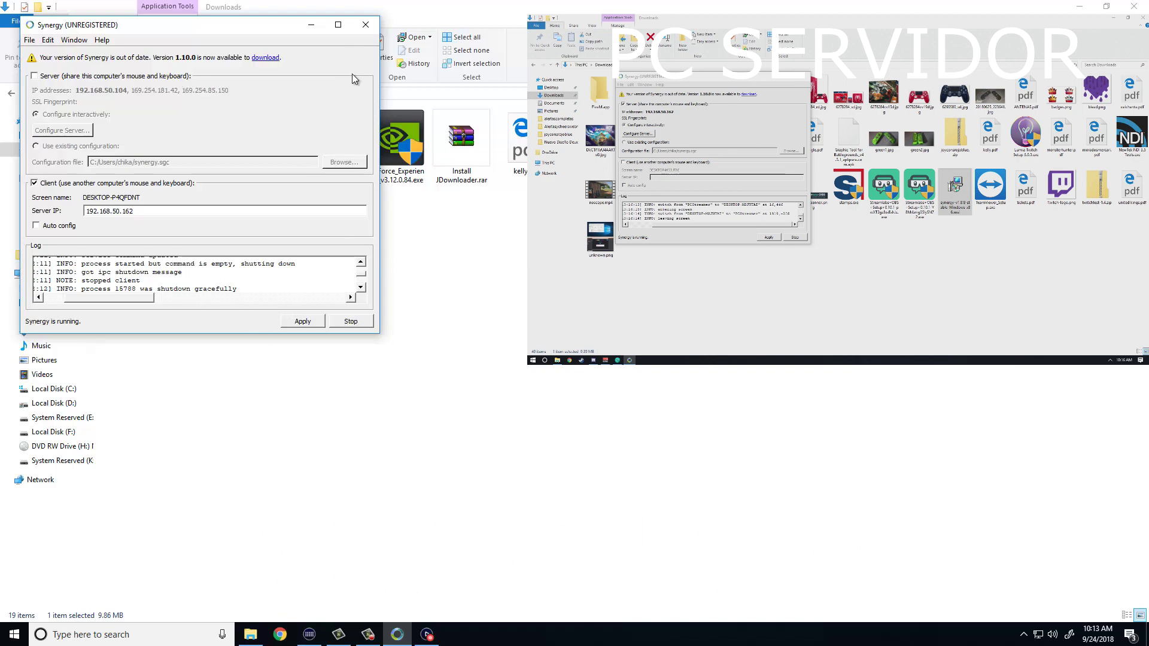
- Close the Synergy window and the Downloads folder on the second PC
left_click(365, 24)
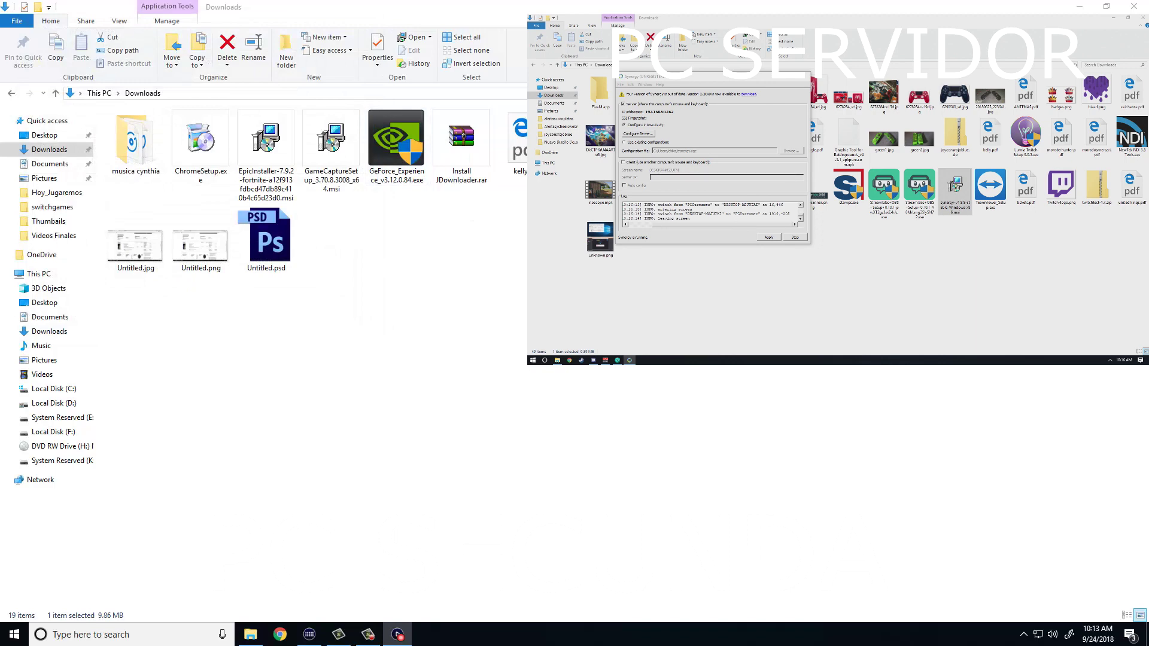
left_click(1133, 6)
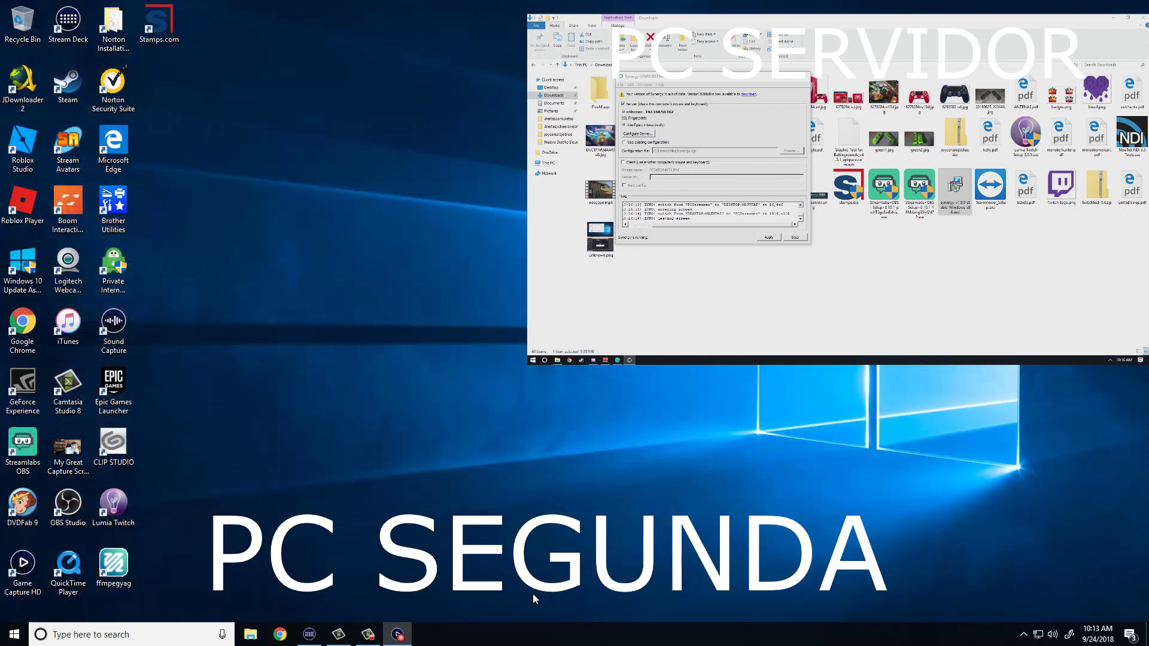